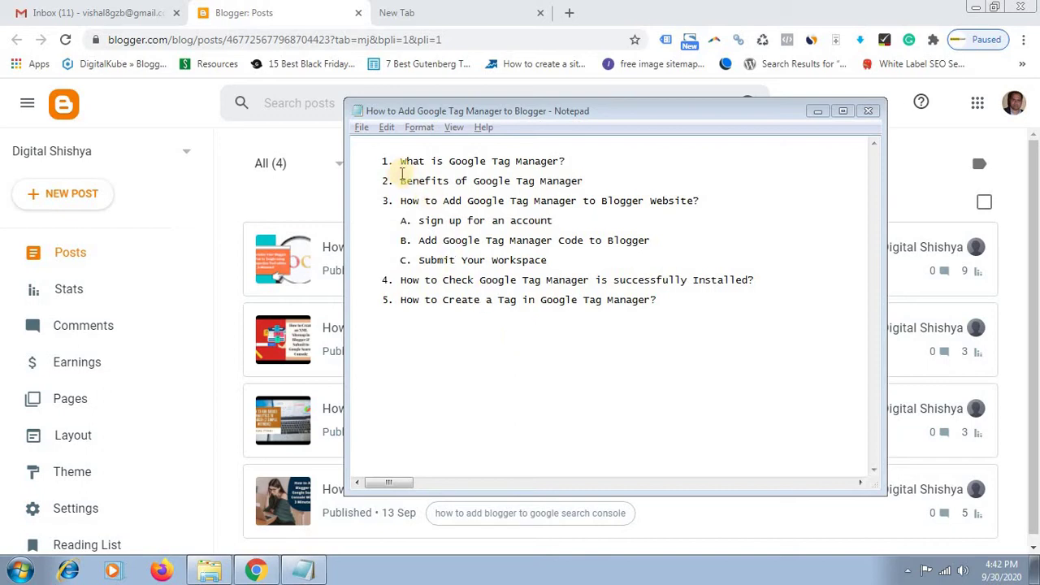
Review the outline topics in the notes, from what Google Tag Manager is through submitting the workspace.
left_click_drag(396, 162, 568, 162)
left_click(572, 166)
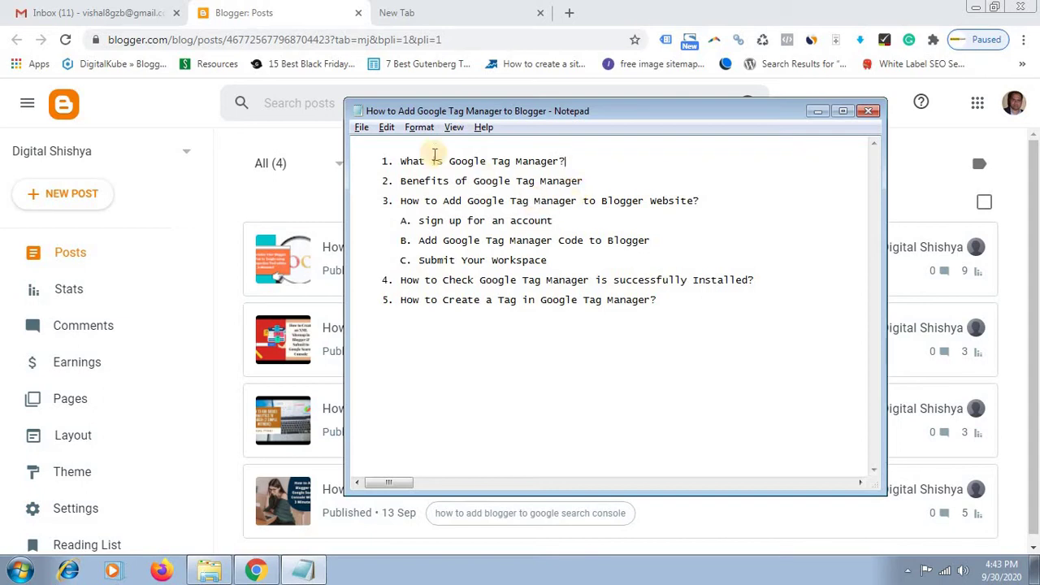
left_click_drag(399, 180, 617, 181)
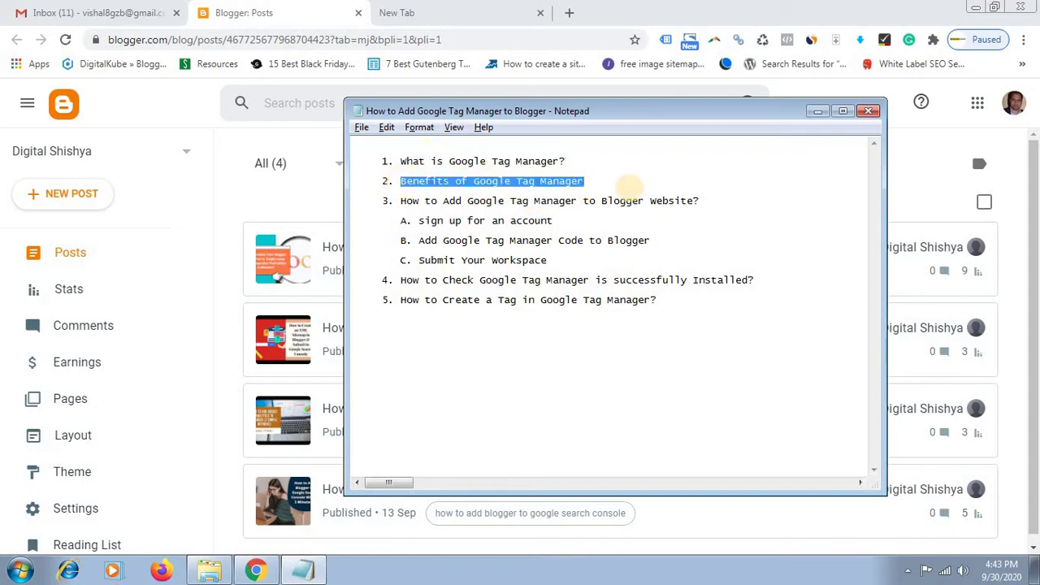
left_click(605, 187)
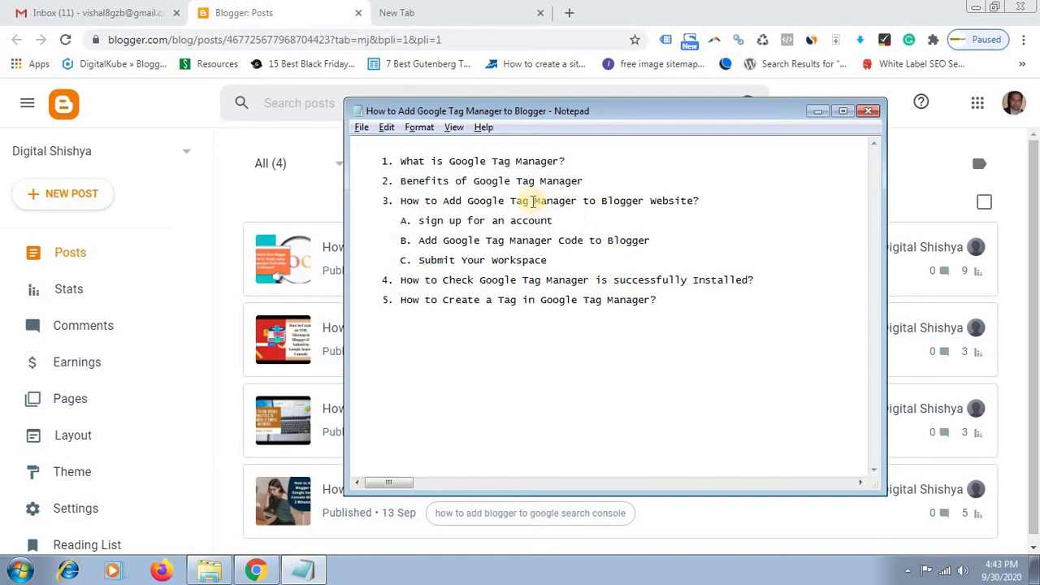
left_click_drag(425, 178, 599, 177)
left_click(603, 185)
right_click(414, 180)
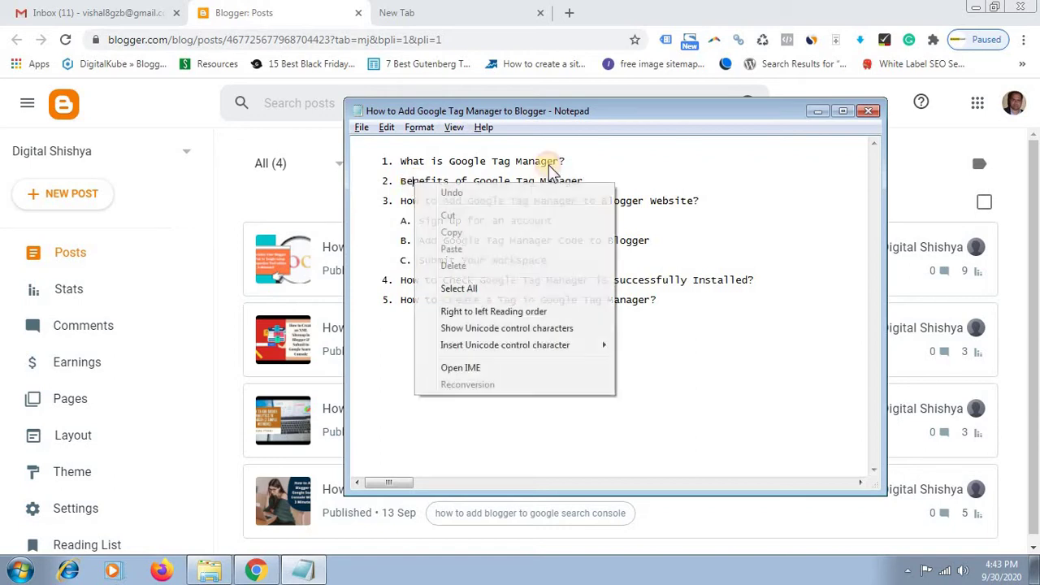
left_click(598, 169)
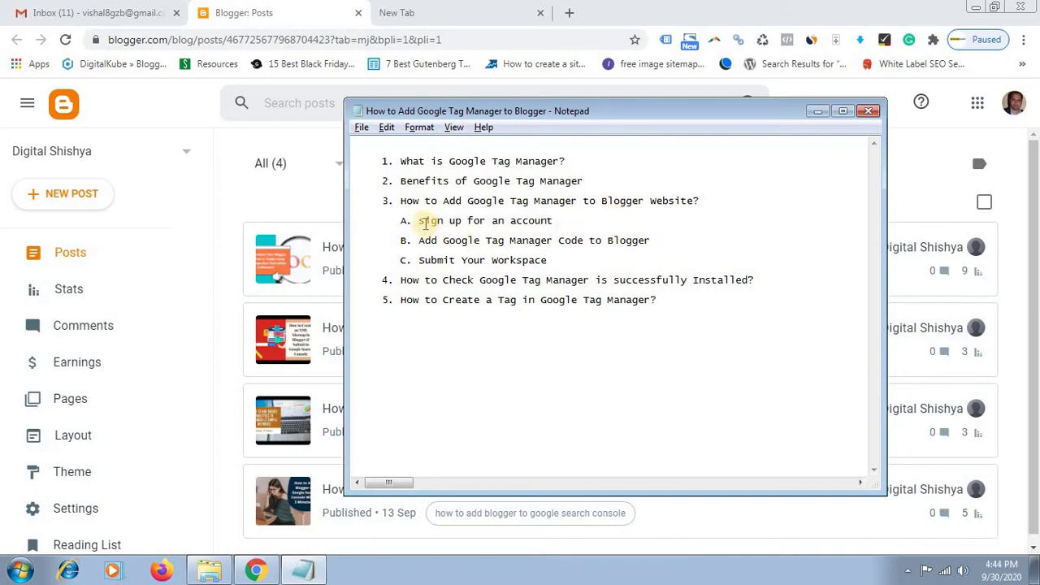
left_click_drag(420, 222, 557, 219)
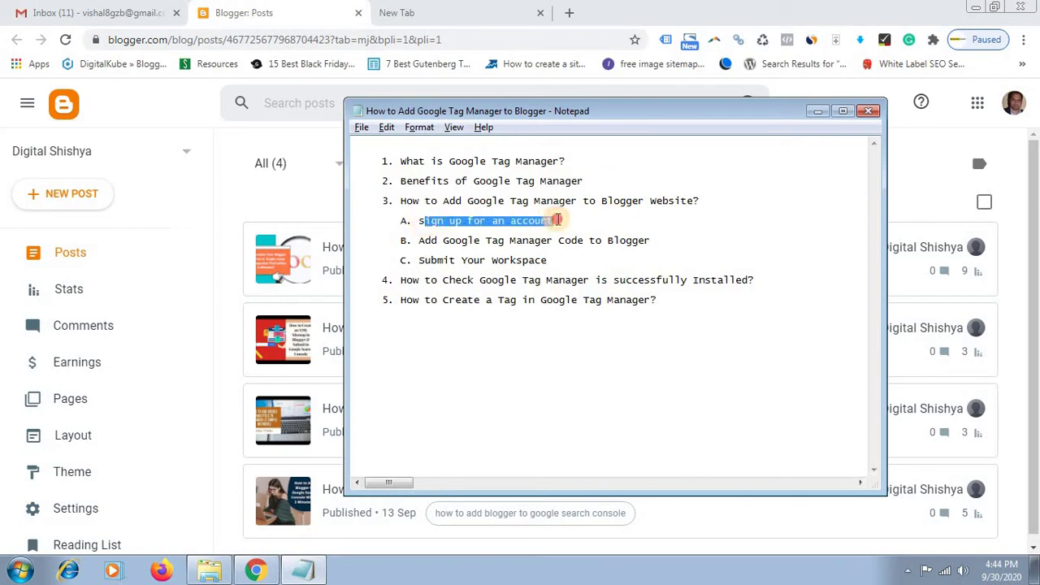
left_click(559, 219)
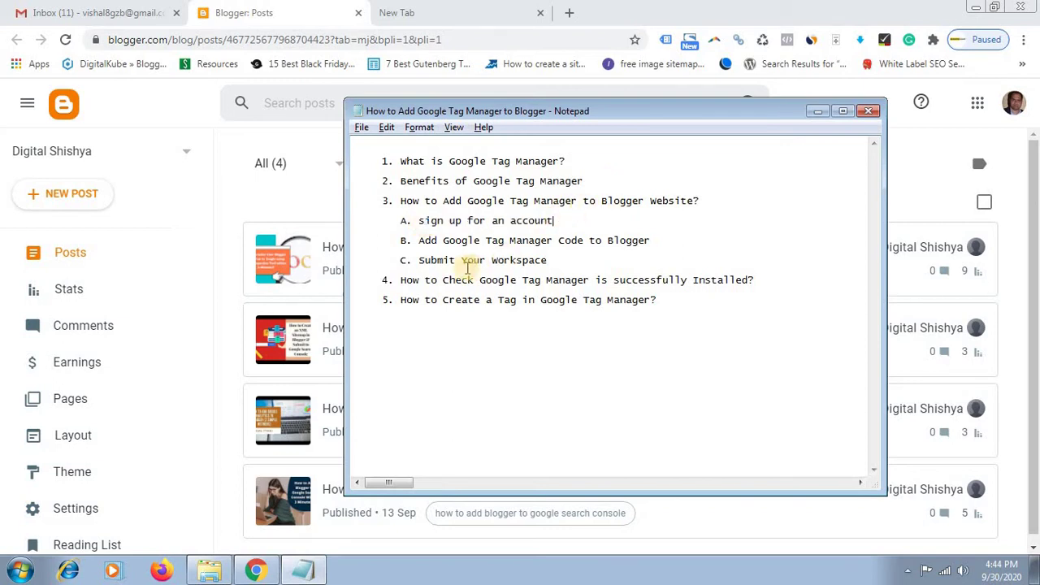
left_click_drag(422, 246, 667, 245)
left_click_drag(424, 260, 555, 260)
left_click(552, 260)
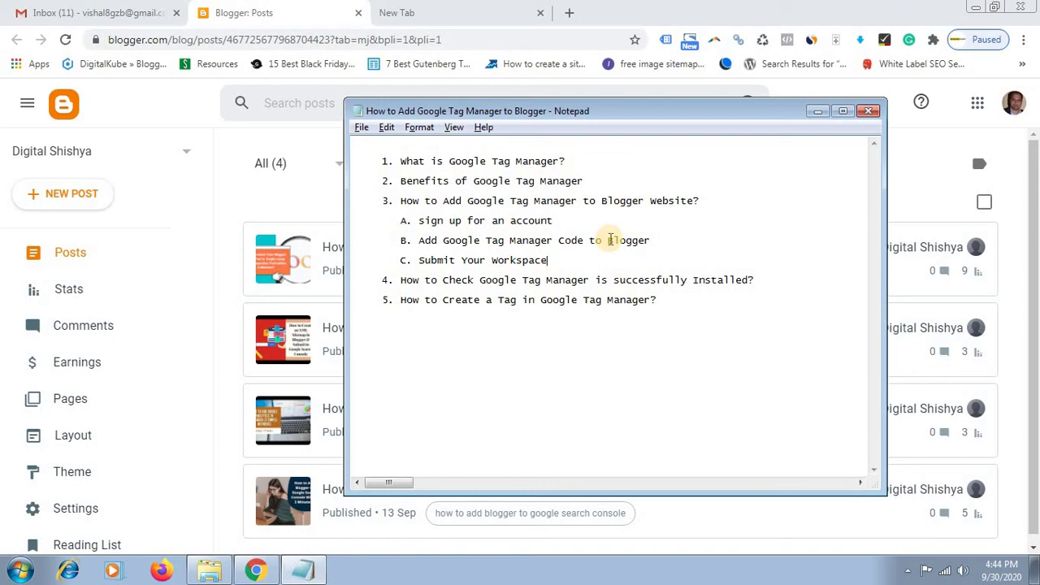
Put the notes away and search Google for "google tag manager" in the empty browser tab.
left_click(816, 110)
left_click(418, 10)
left_click(425, 36)
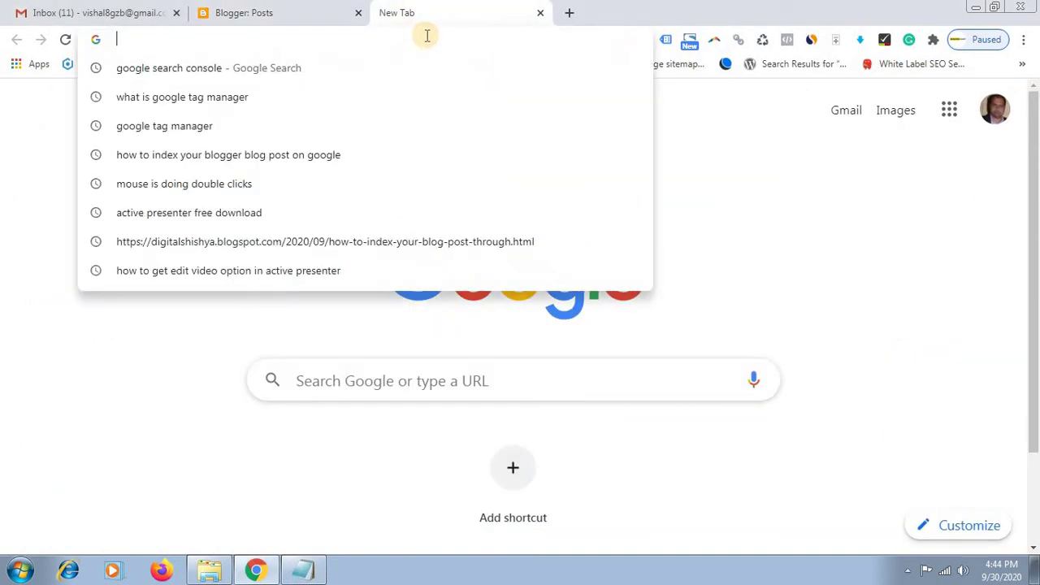
type("googl")
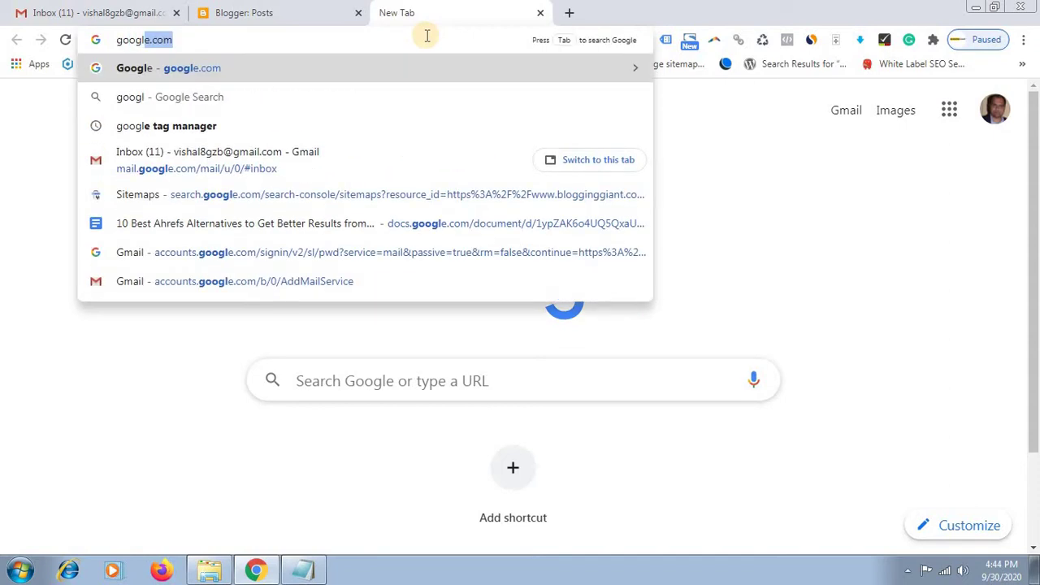
key("Down")
key("Down")
key("Return")
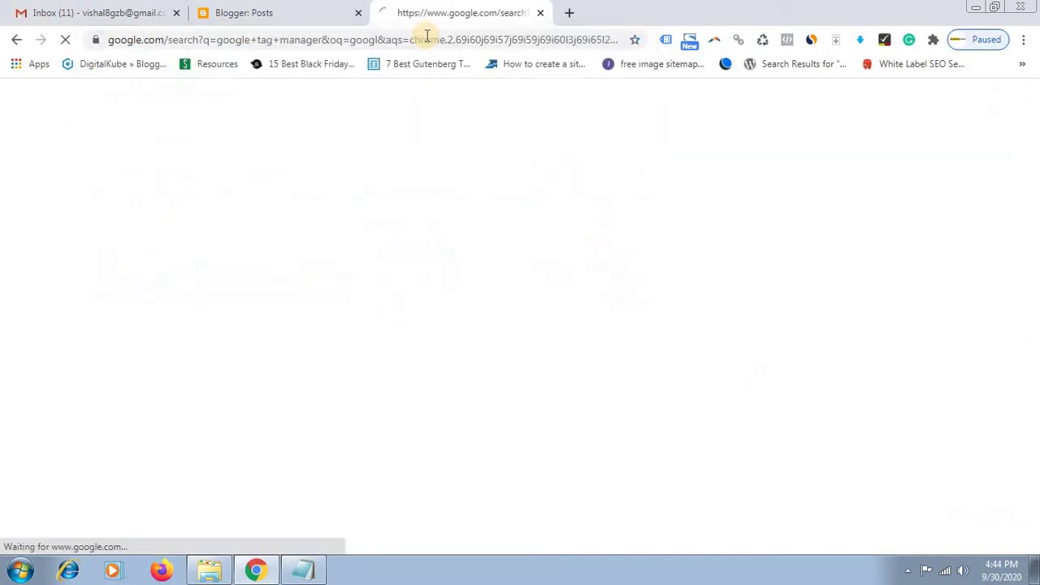
Open the Tag Manager site from the results, start the free account creation, and close the marketing page.
left_click(349, 241)
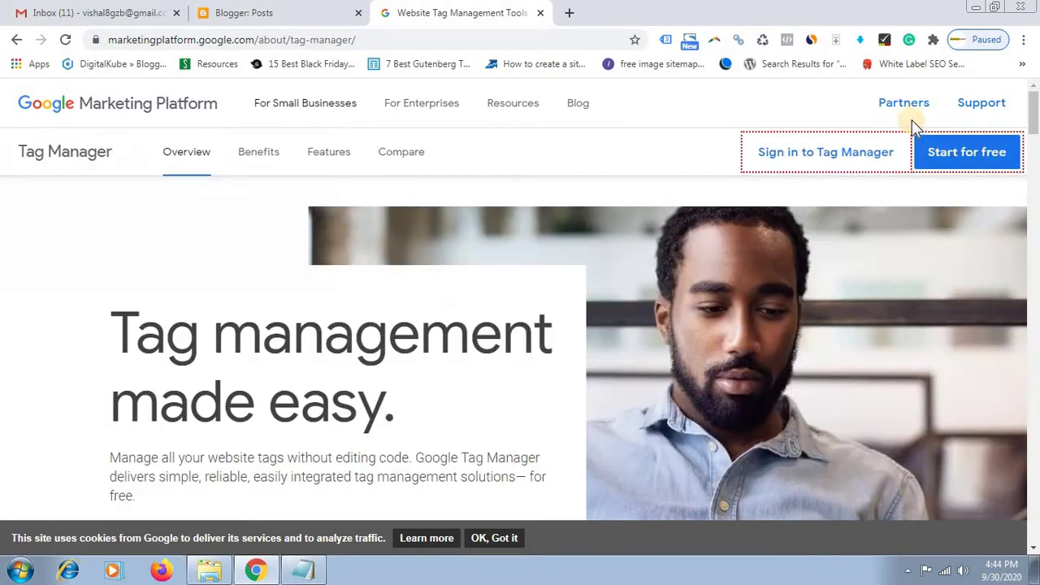
left_click(965, 153)
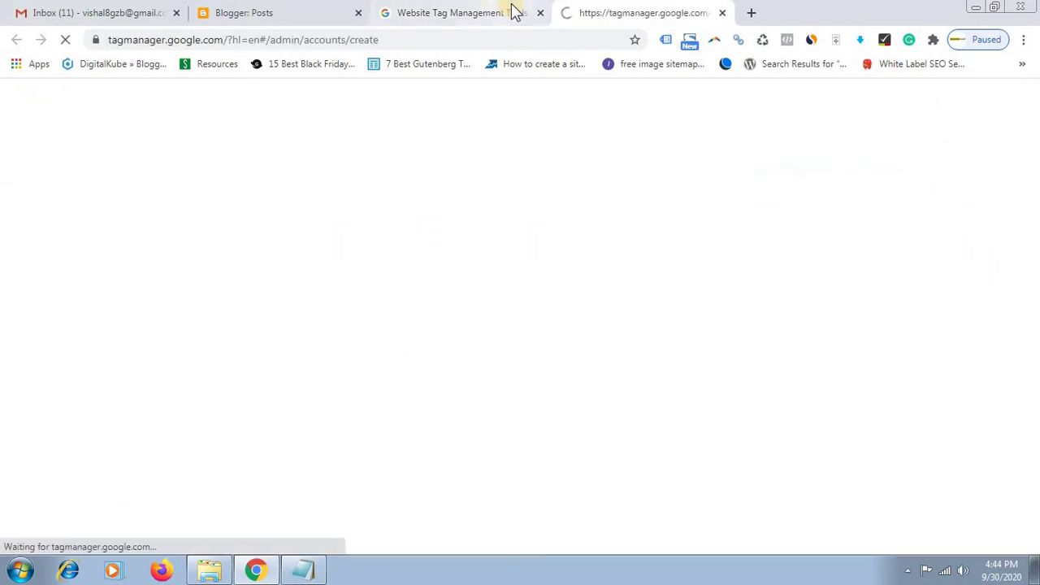
left_click(538, 13)
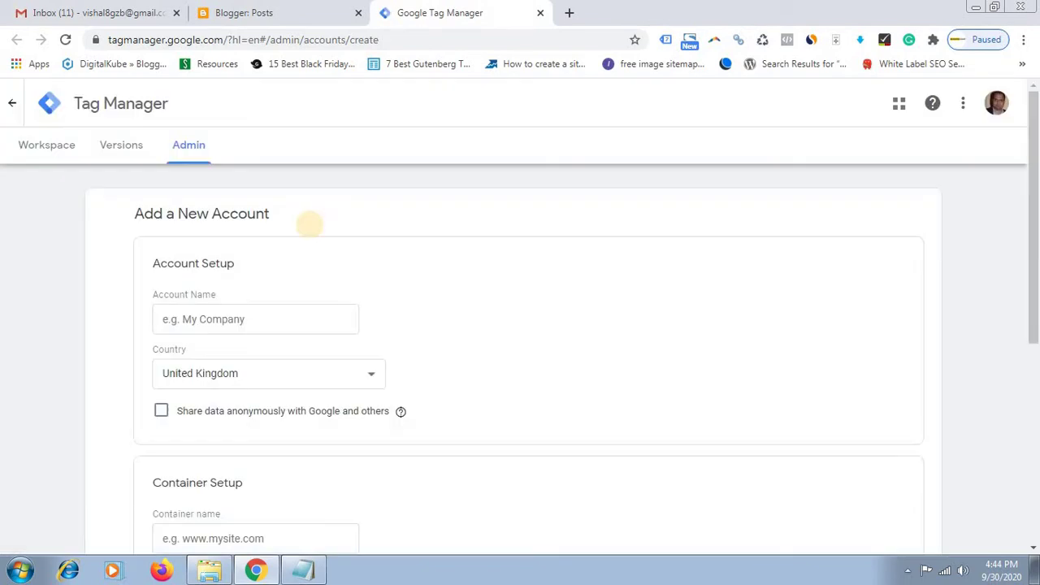
Open the live Digital Shishya blog from the Blogger dashboard.
left_click(253, 316)
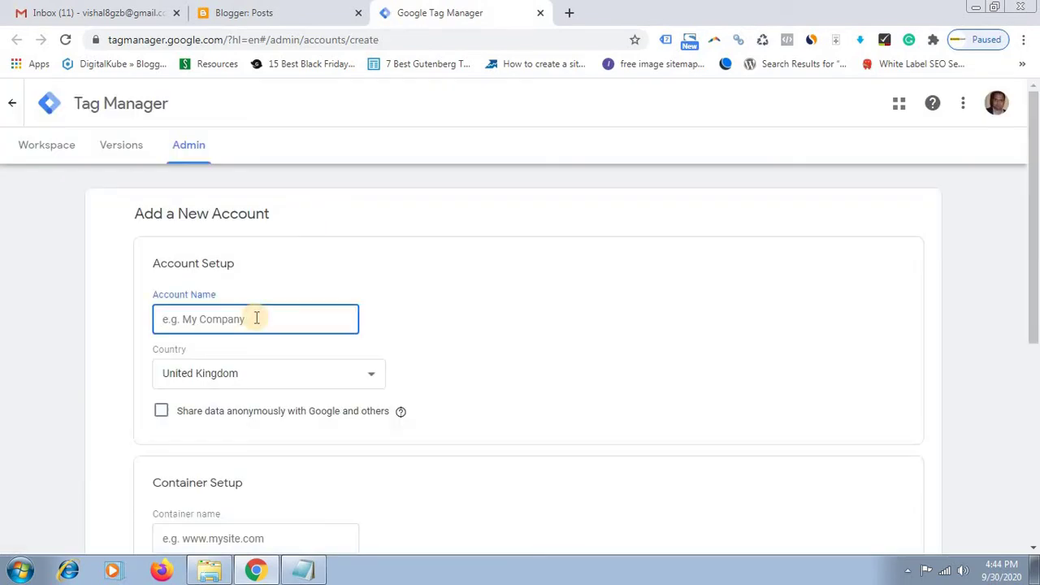
key("ctrl+Tab")
key("ctrl+Tab")
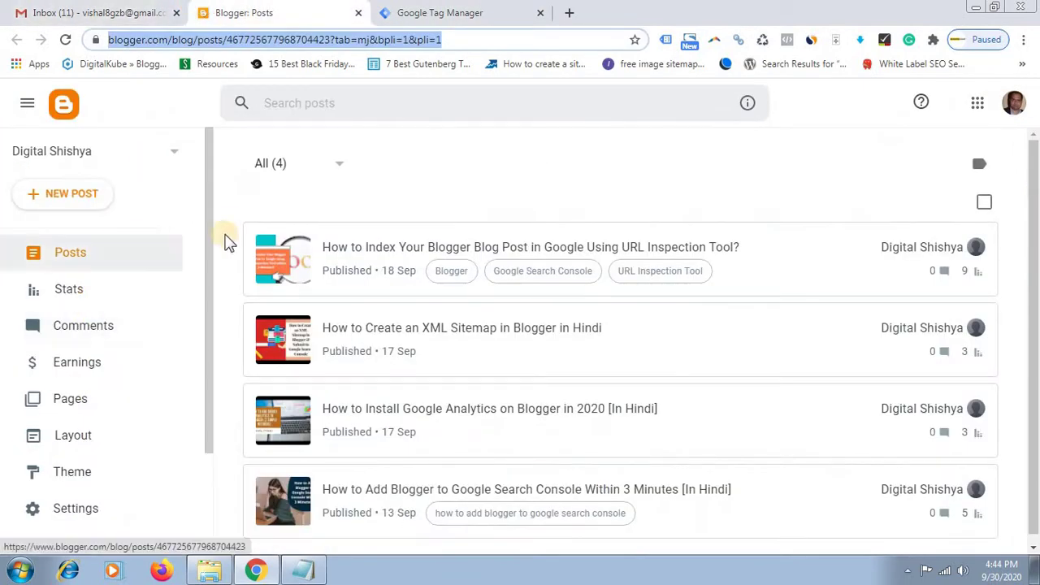
left_click_drag(209, 212, 209, 360)
left_click(82, 447)
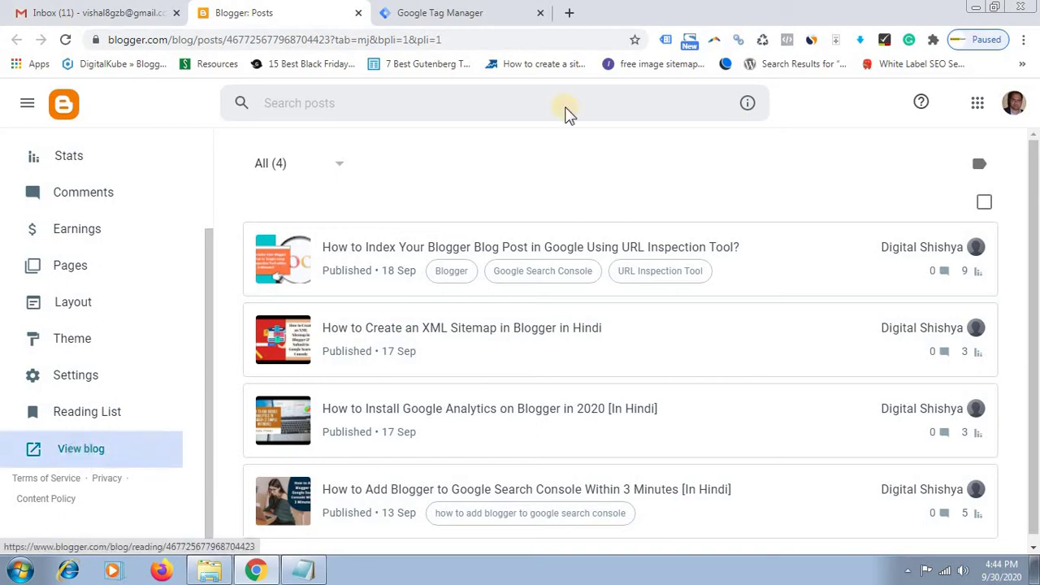
left_click(366, 40)
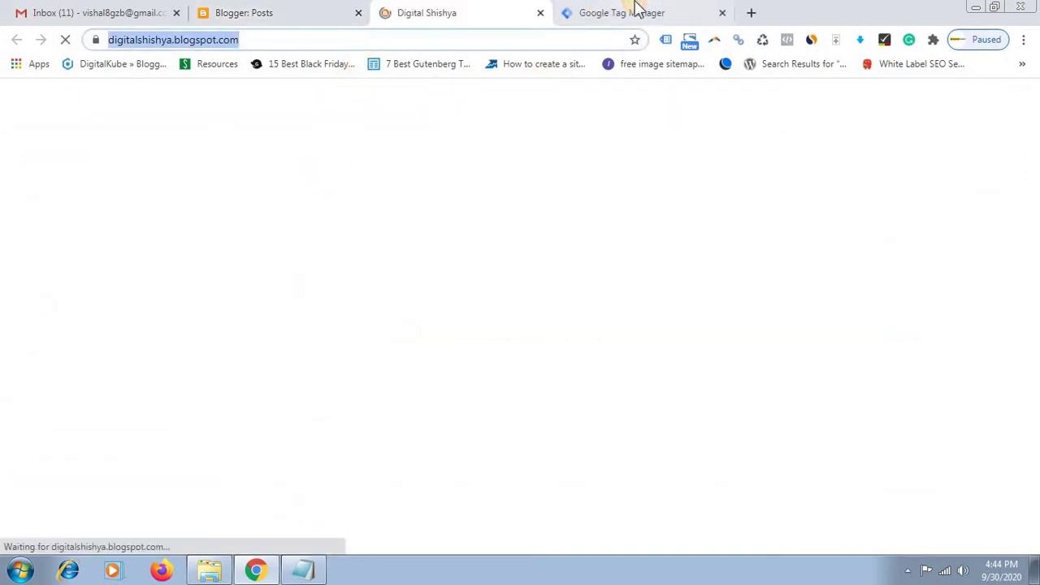
Set the new Tag Manager account's name to "Digital Shishya" and its country to India.
left_click(630, 10)
type("Di")
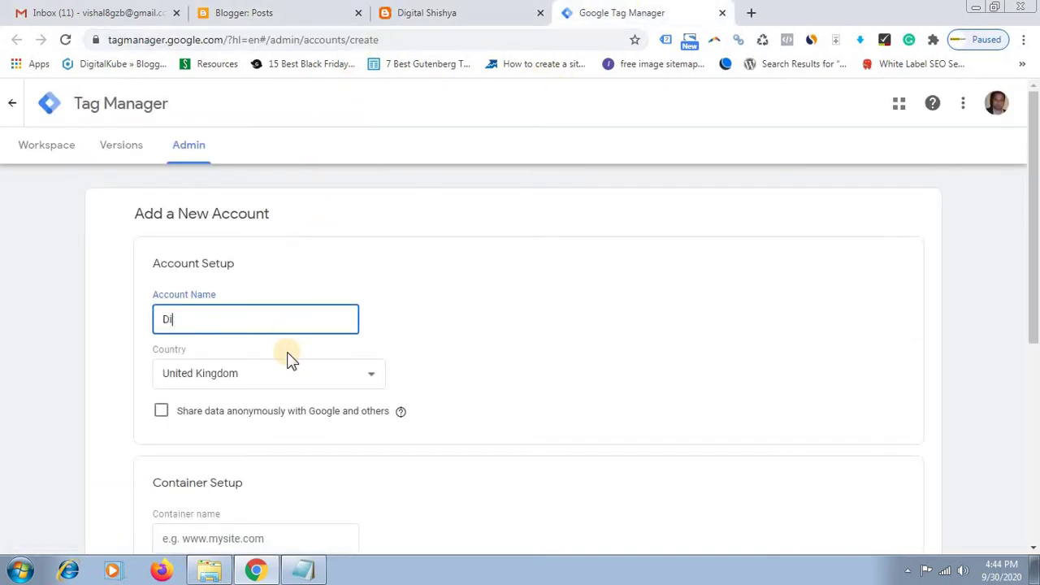
type("gital Shishya")
left_click(289, 379)
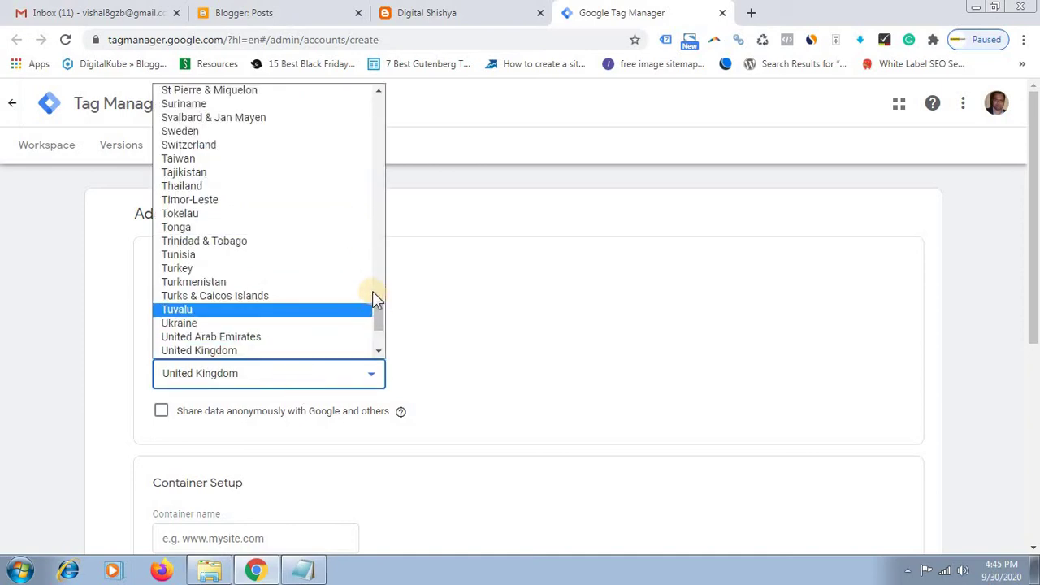
type("in")
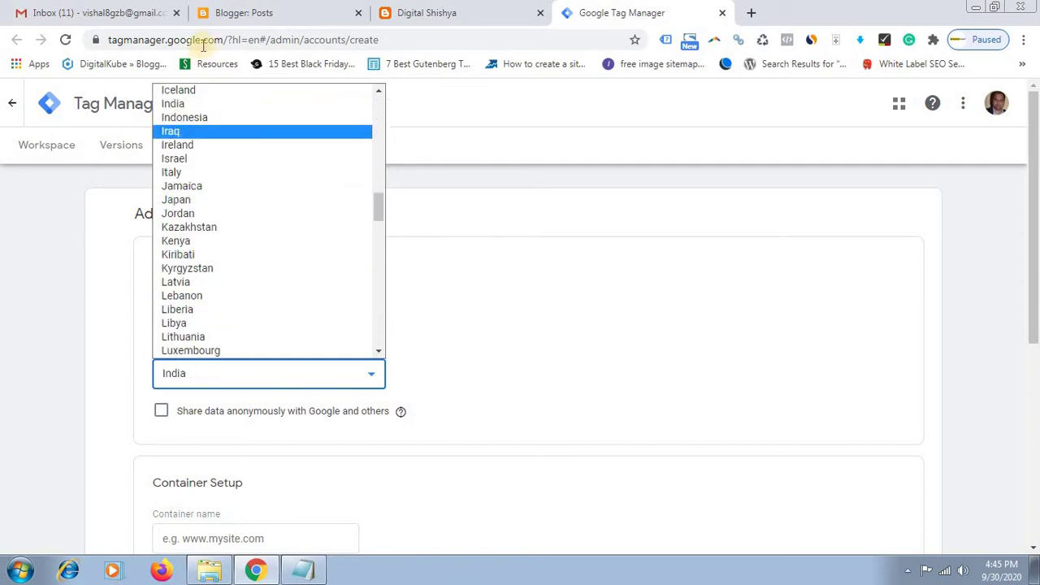
left_click(202, 105)
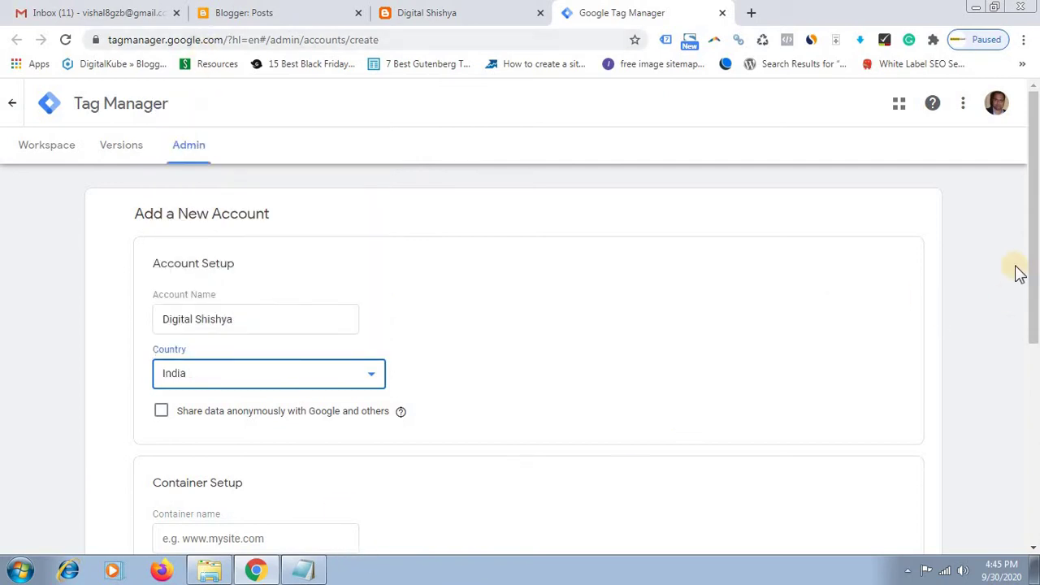
Copy the blog's web address and paste it as the container name in the Container Setup section.
left_click_drag(1032, 244, 1032, 329)
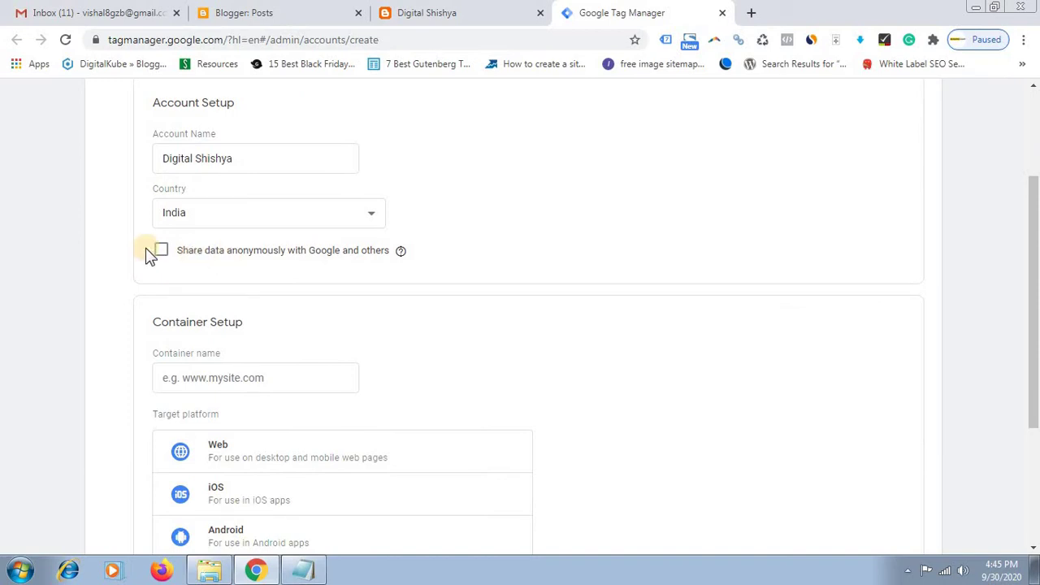
left_click(259, 373)
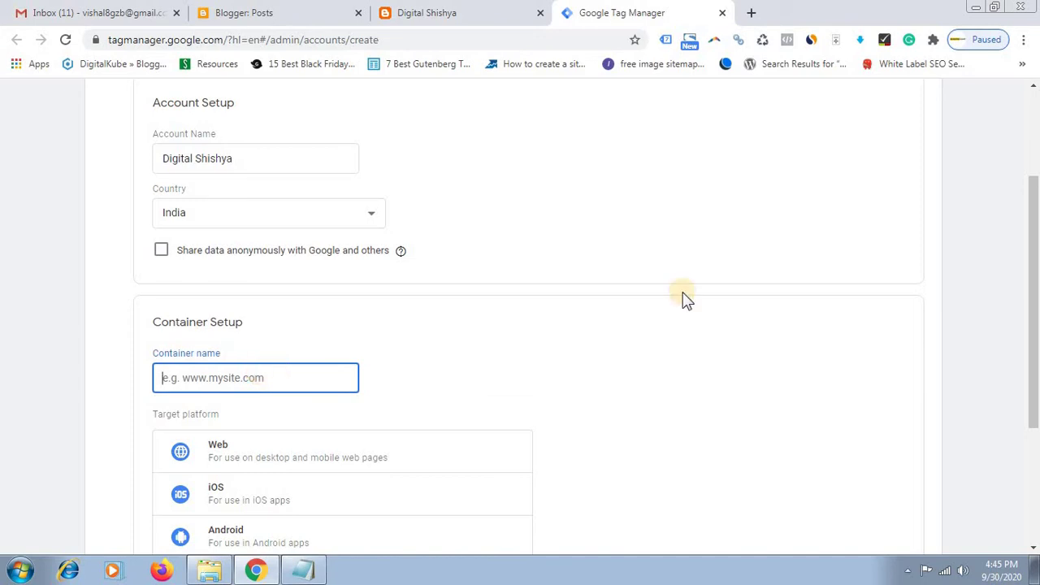
left_click(1031, 247)
left_click_drag(1032, 246, 1031, 339)
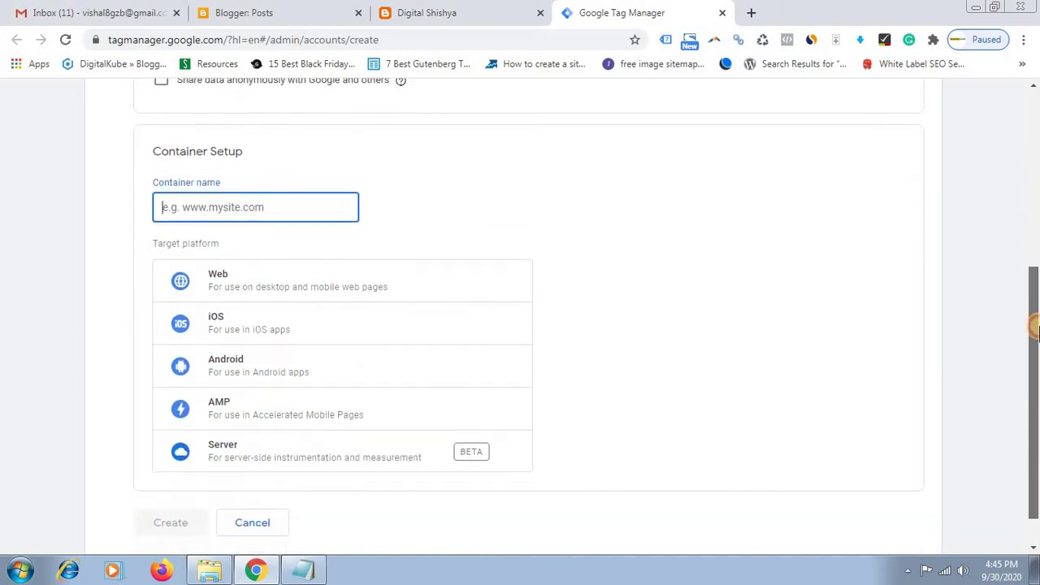
left_click(430, 13)
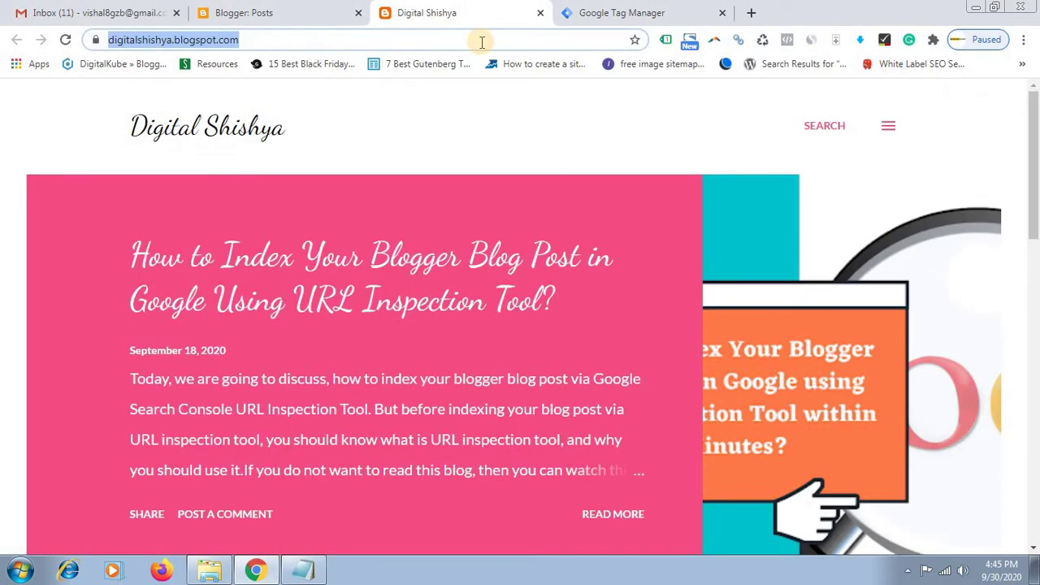
left_click(481, 40)
key("ctrl+c")
left_click(621, 13)
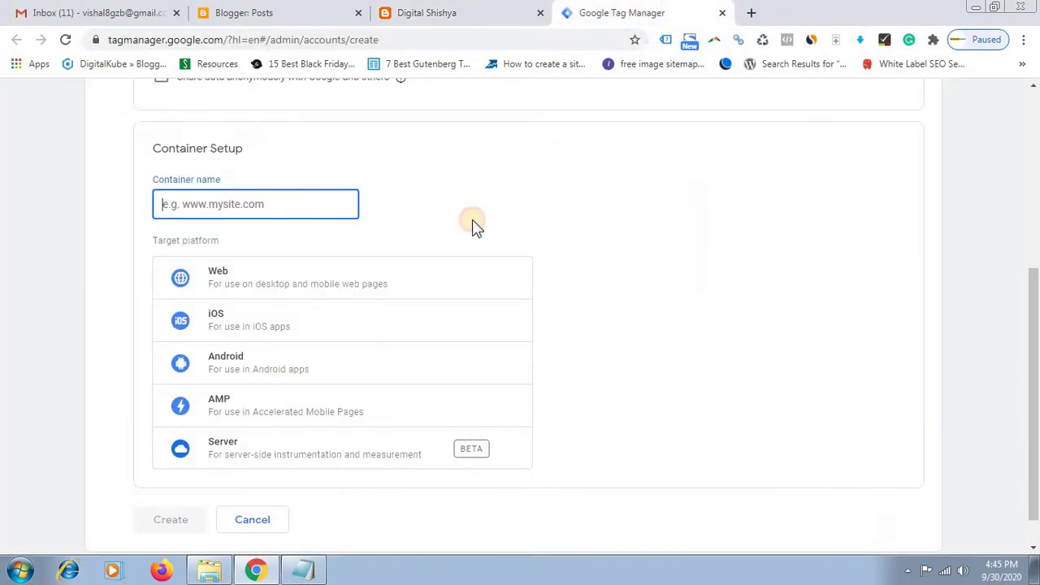
key("ctrl+v")
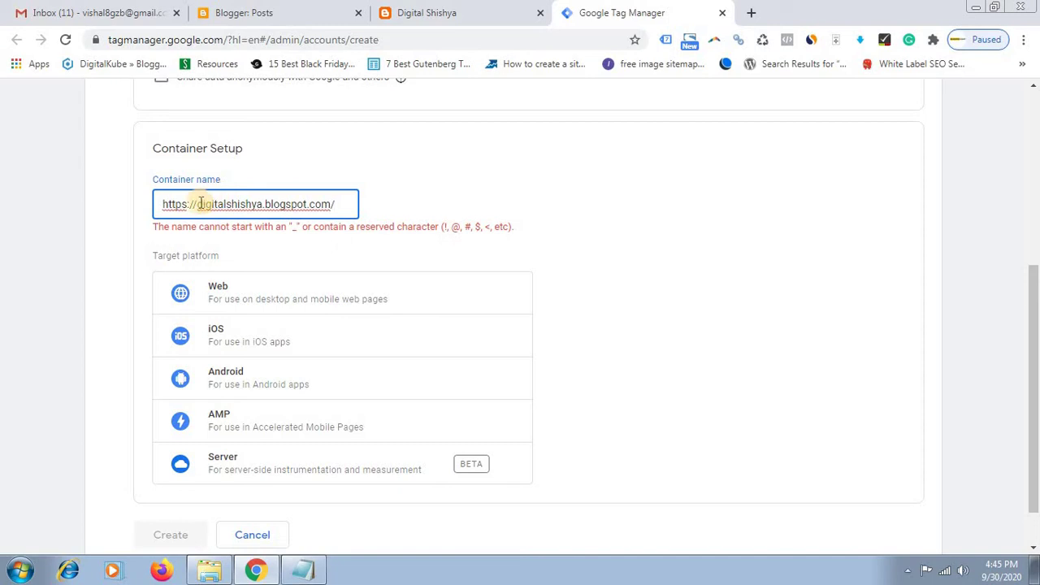
left_click_drag(198, 203, 139, 213)
key("BackSpace")
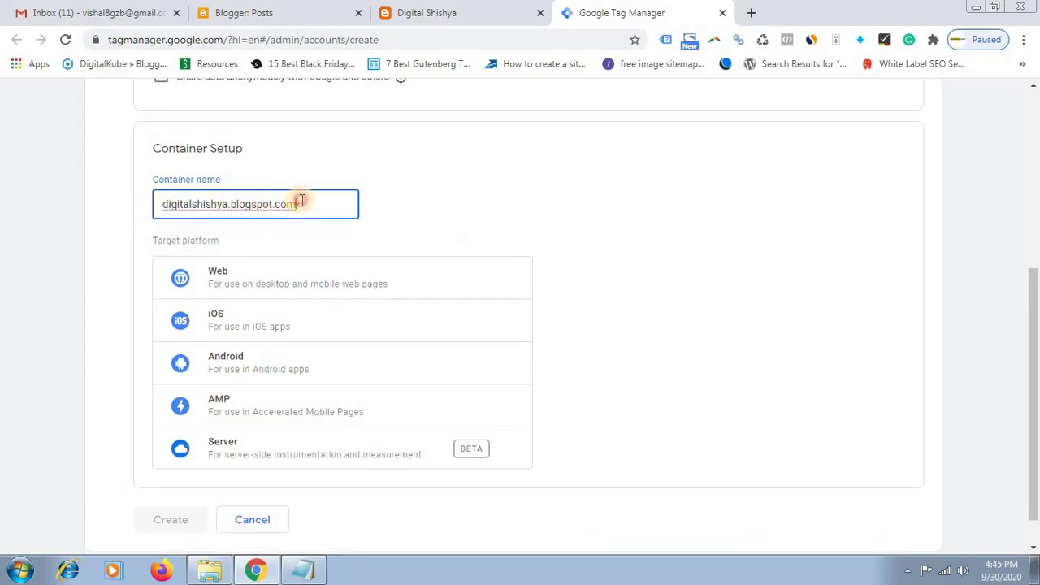
key("BackSpace")
left_click(433, 206)
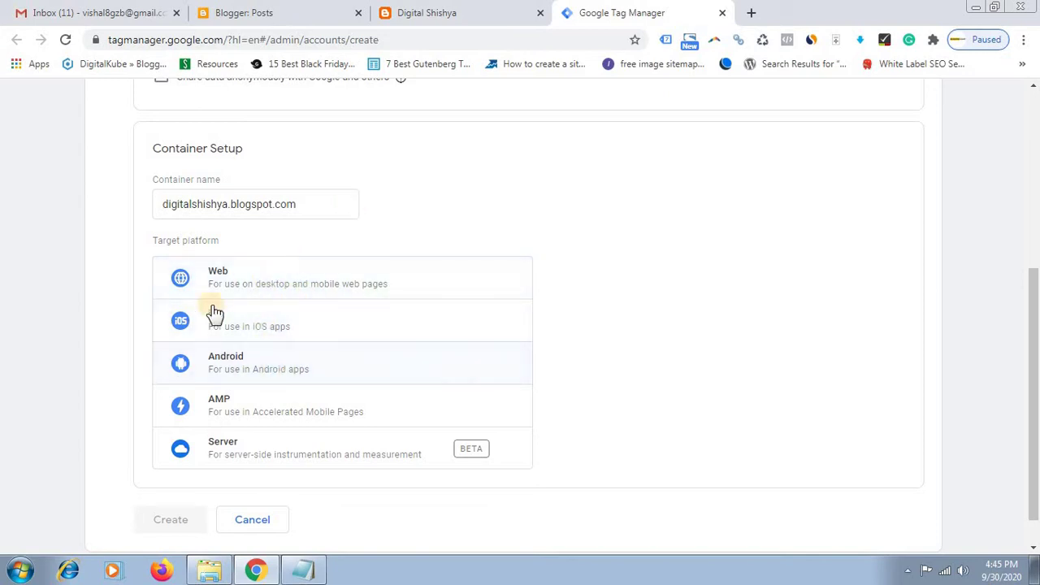
Create the account with Web as the target platform and accept the Google Tag Manager Terms of Service Agreement.
left_click(269, 280)
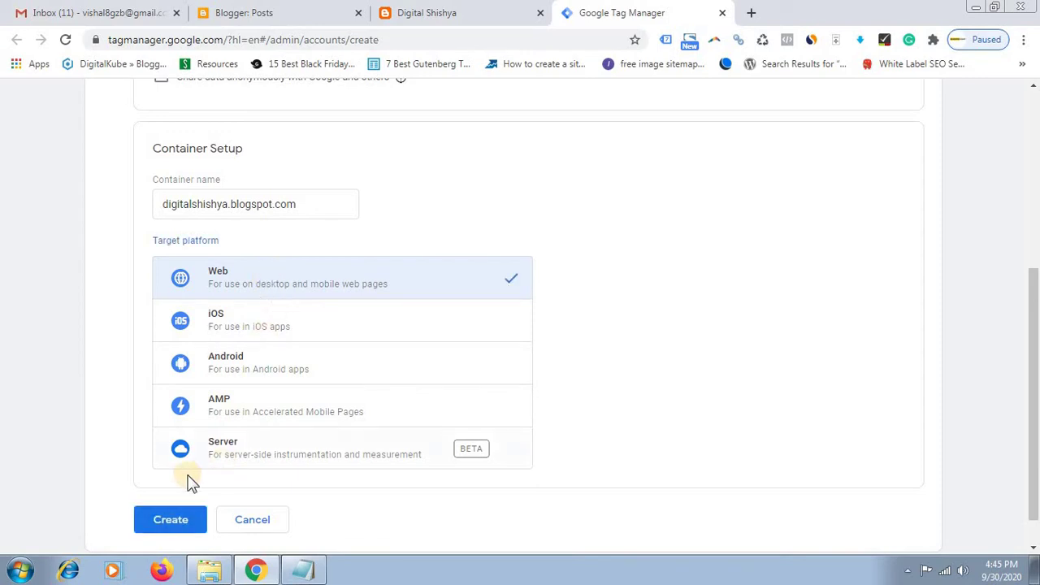
left_click(181, 521)
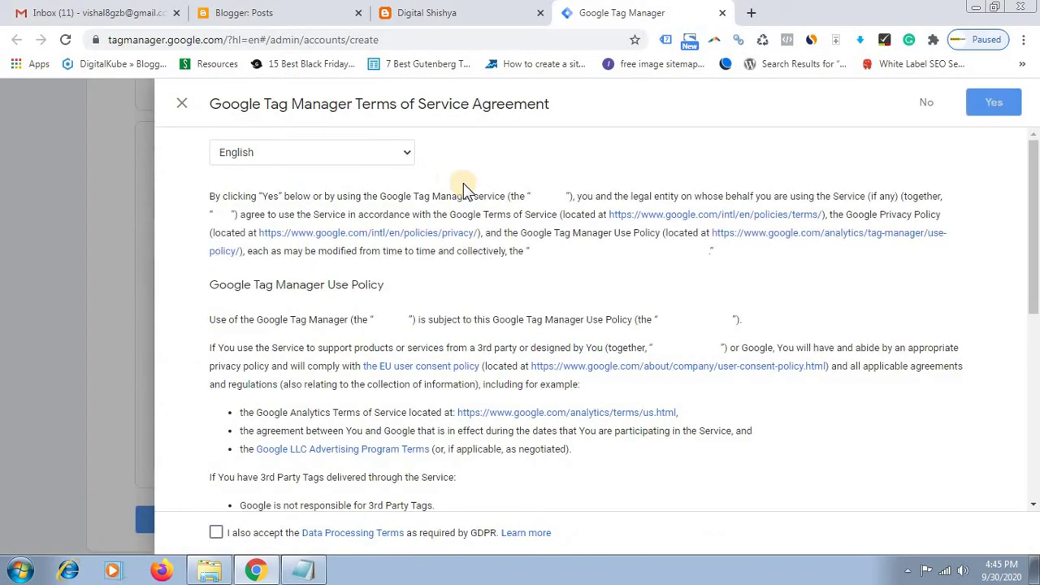
mouse_move(1035, 145)
left_mouse_down()
mouse_move(1035, 455)
mouse_move(1030, 134)
left_mouse_up()
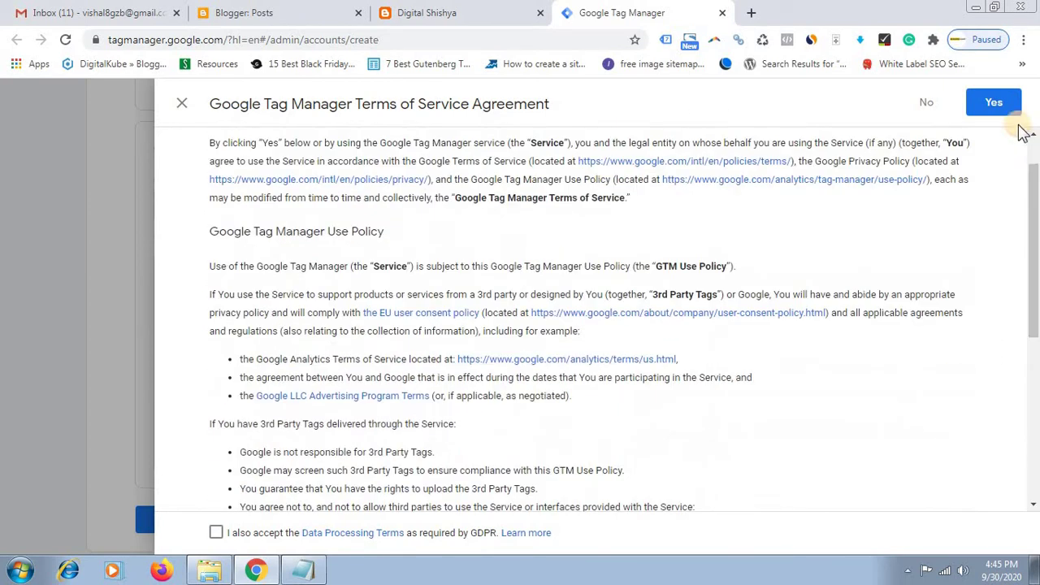
left_click(1000, 105)
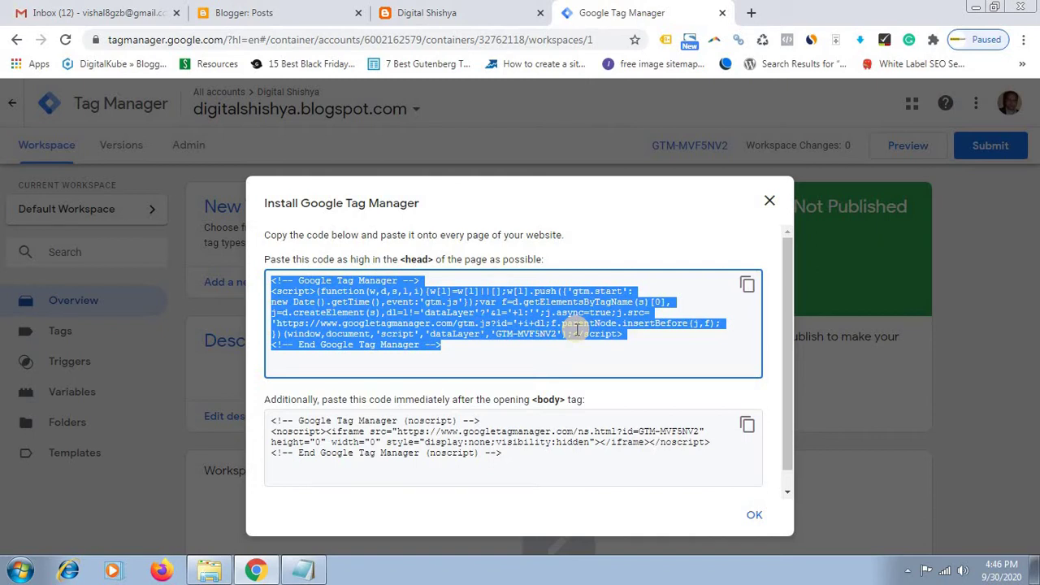
Copy the Tag Manager head snippet and open the Digital Shishya blog theme's HTML for editing in Blogger.
left_click(747, 290)
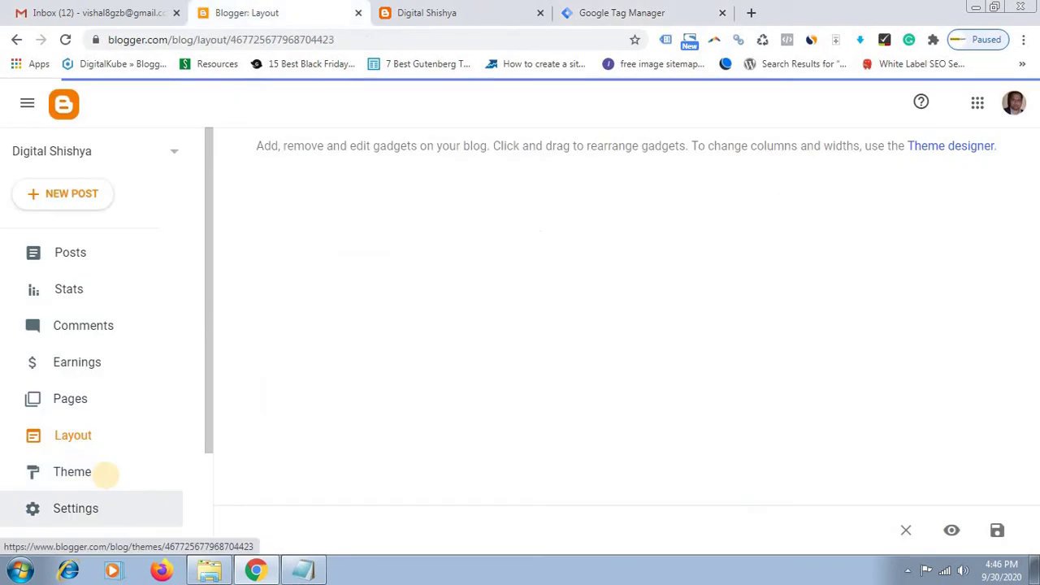
left_click(105, 475)
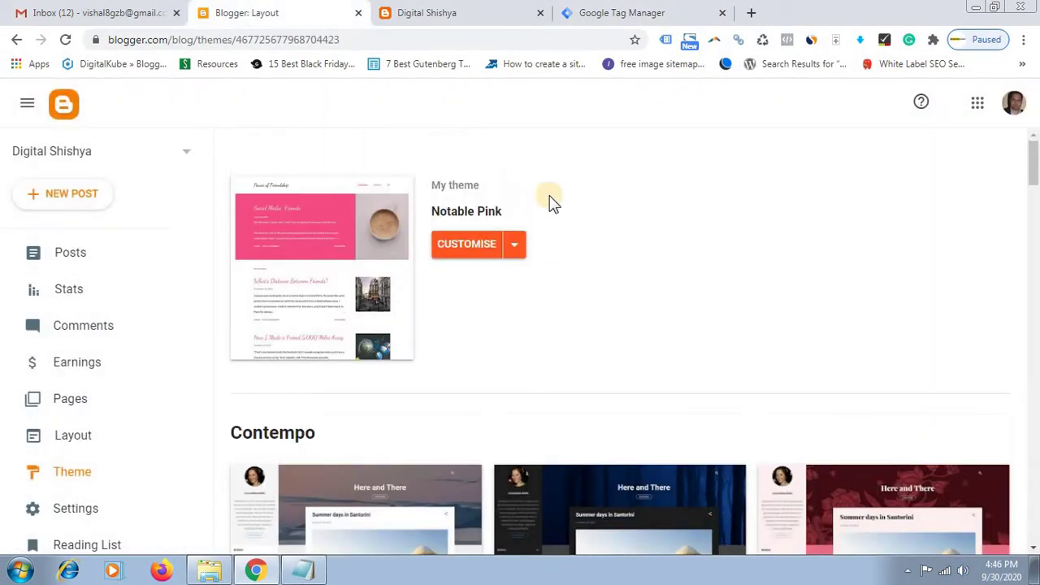
left_click(515, 254)
left_click(397, 372)
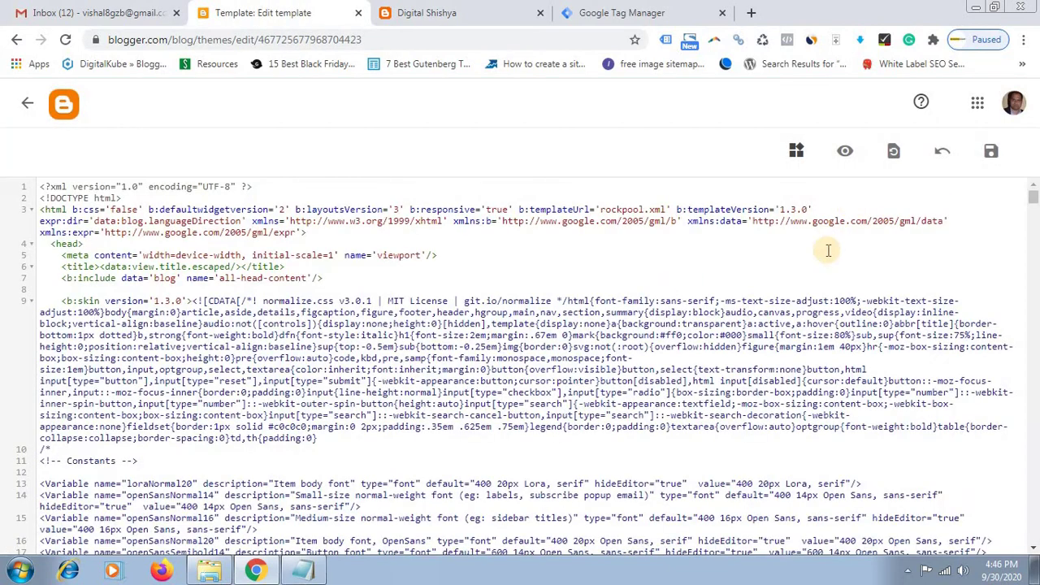
Find the <head> tag in the theme code, paste the Tag Manager snippet directly below it and save the theme.
key("ctrl+f")
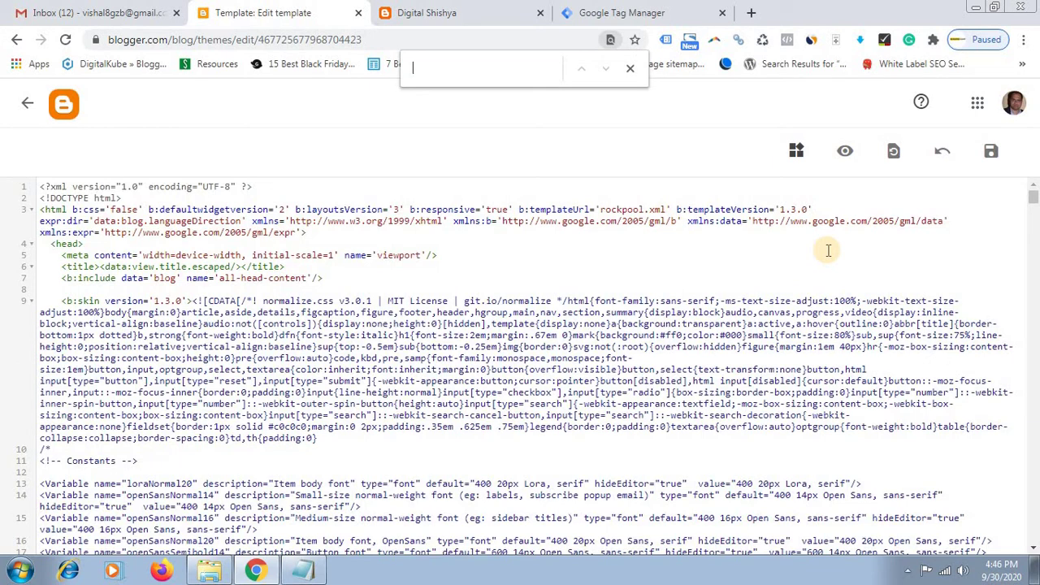
type("<>")
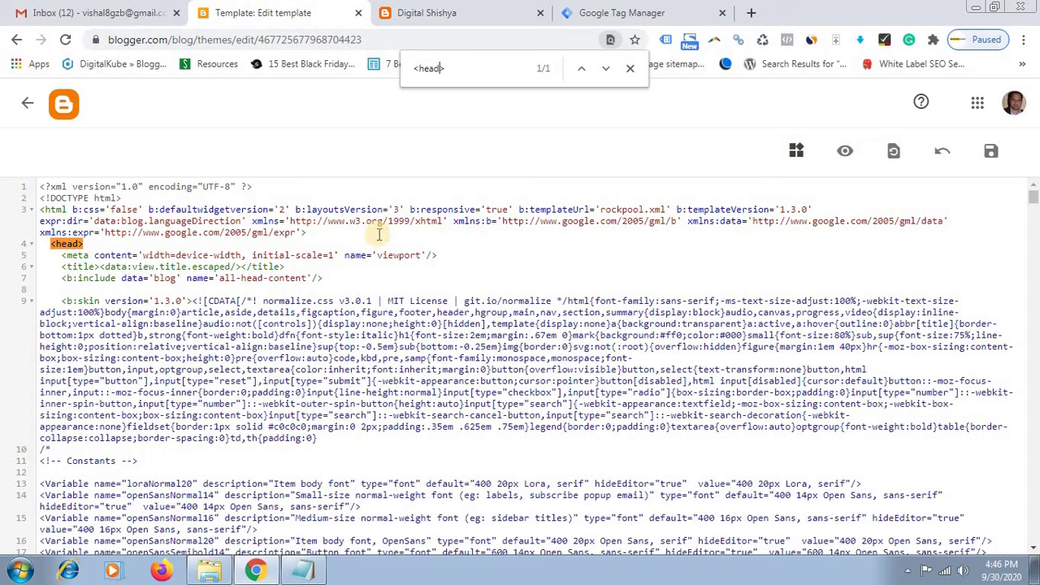
left_click(110, 243)
key("Return")
key("ctrl+v")
left_click(990, 151)
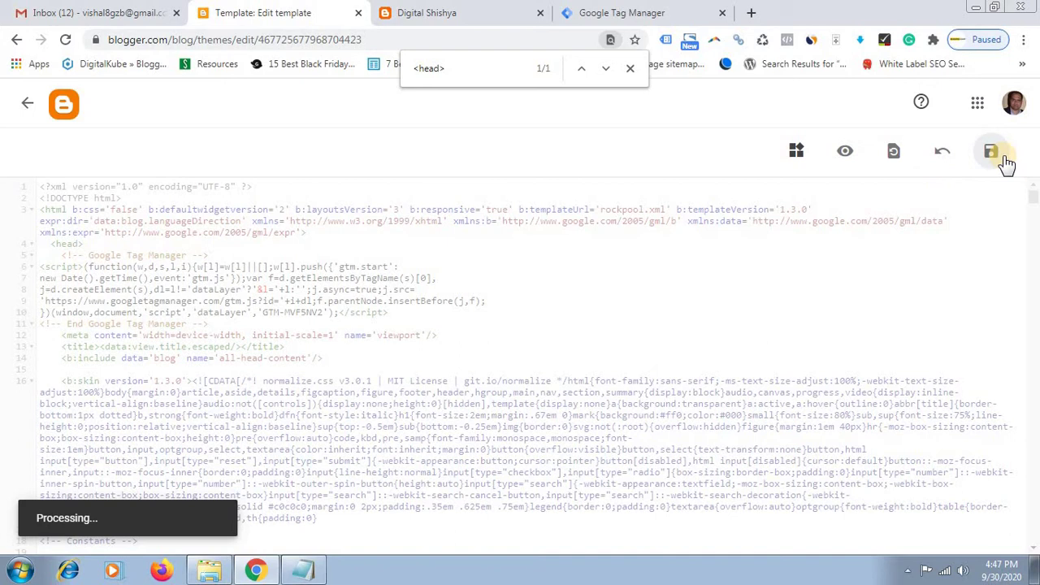
Copy the Tag Manager noscript snippet, paste it above the closing </body> tag in the Blogger theme code and save the theme.
left_click(611, 12)
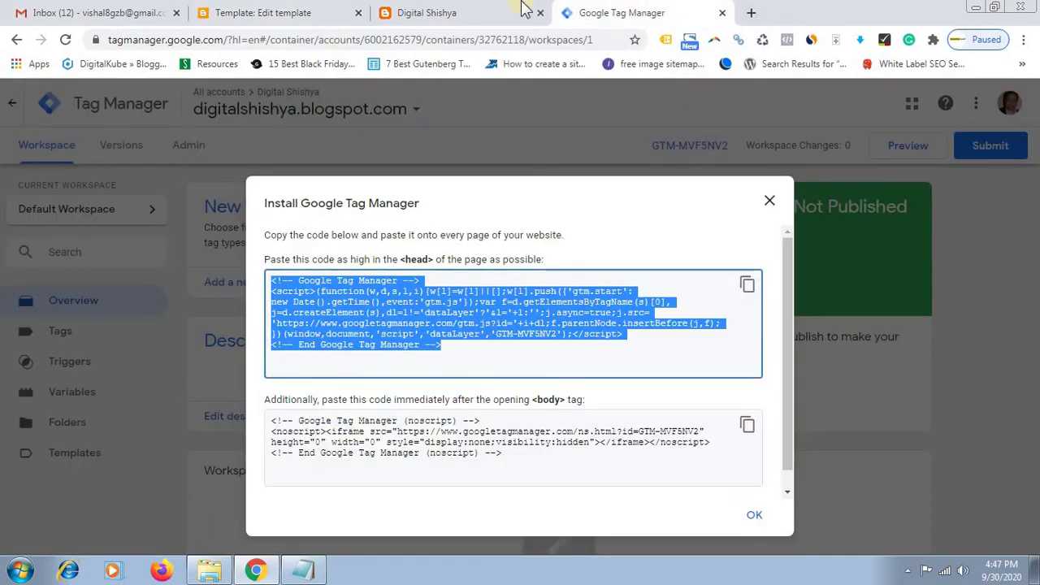
left_click(748, 424)
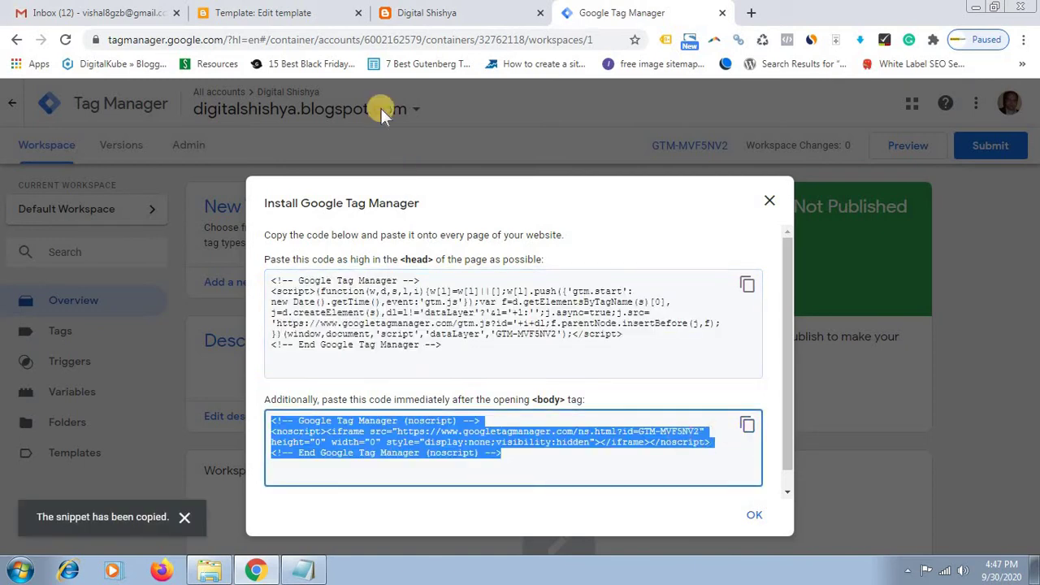
key("ctrl+shift+Tab")
key("ctrl+shift+Tab")
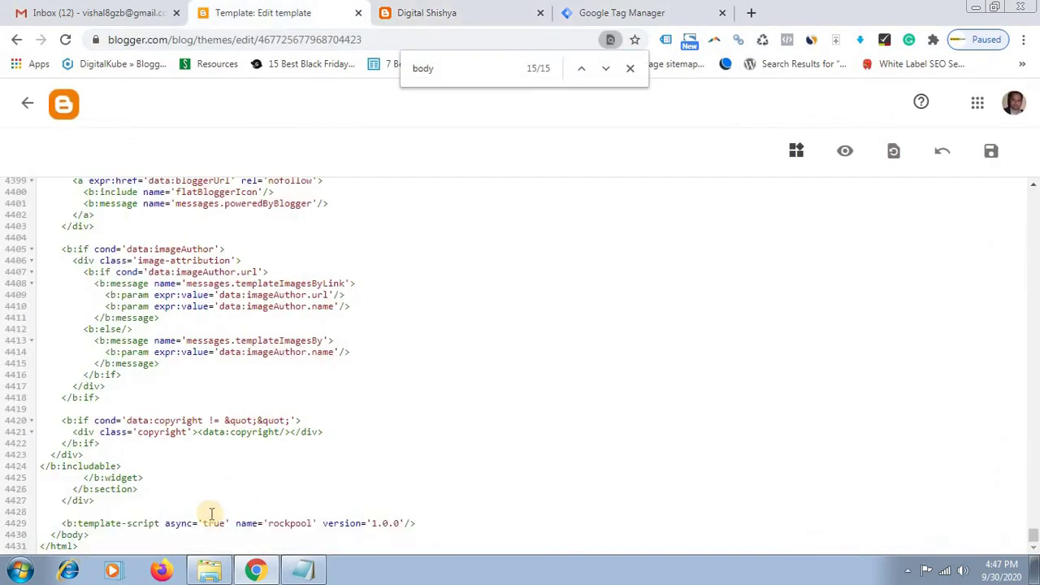
left_click(441, 528)
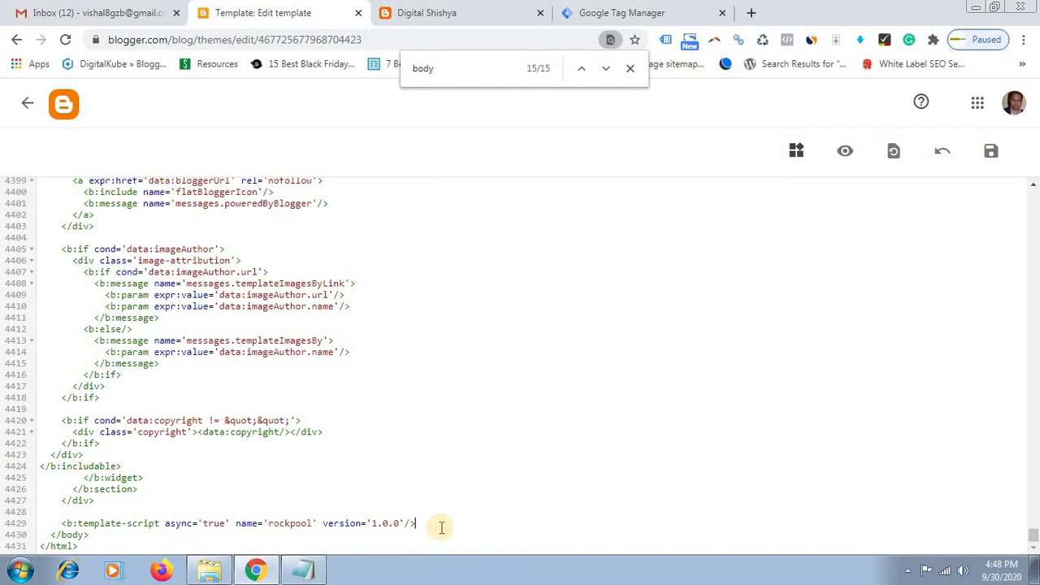
key("ctrl+v")
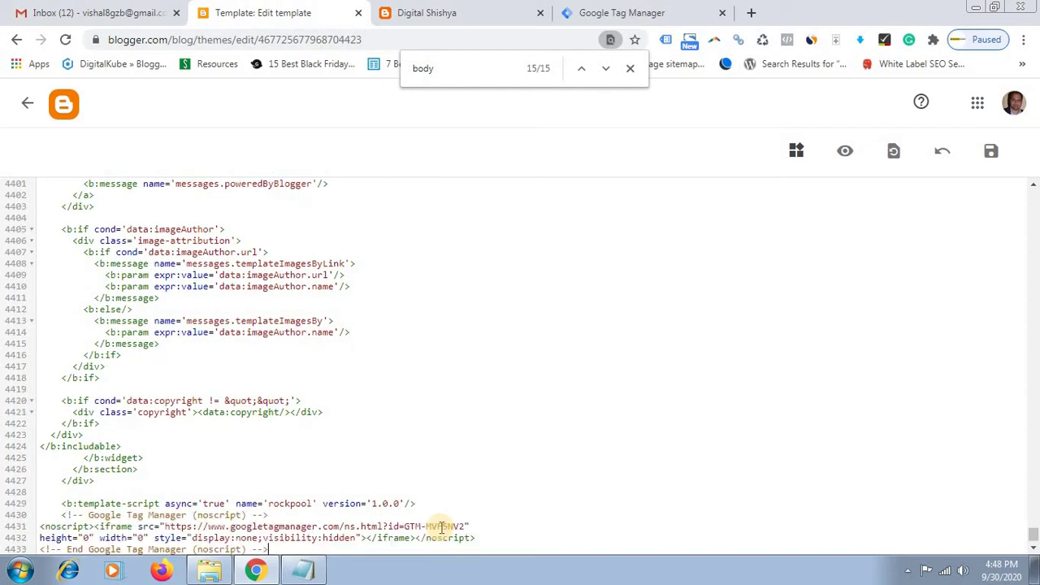
left_click(991, 152)
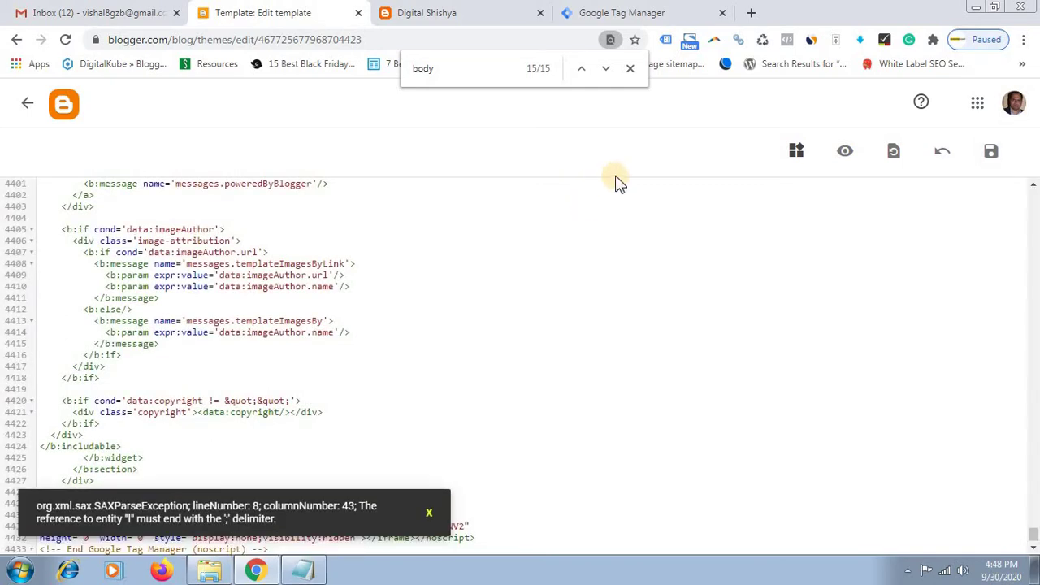
Close Tag Manager's install instructions, submit the default workspace with a version name and publish it to the Live environment.
left_click(650, 11)
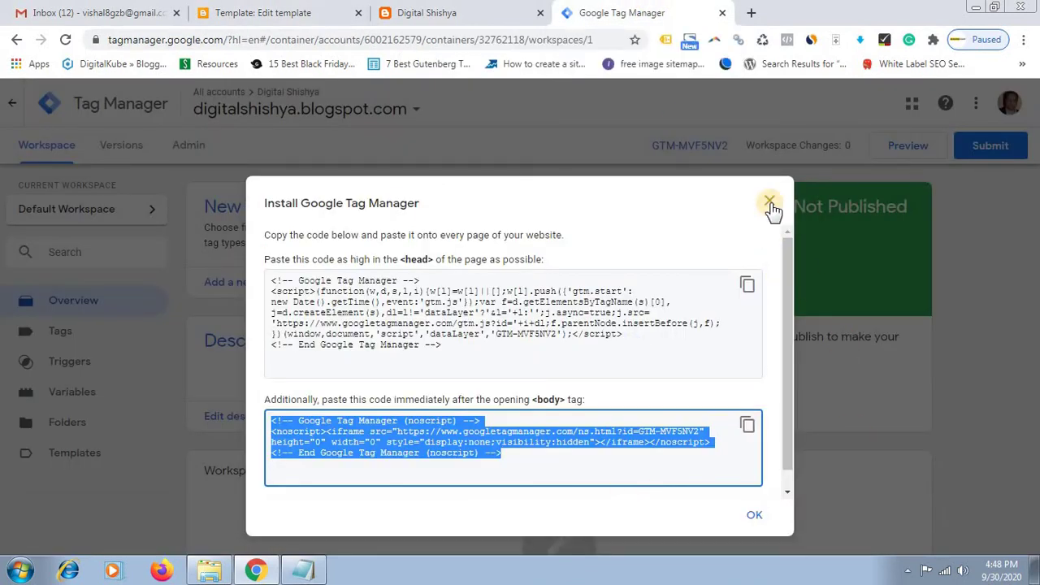
left_click(744, 514)
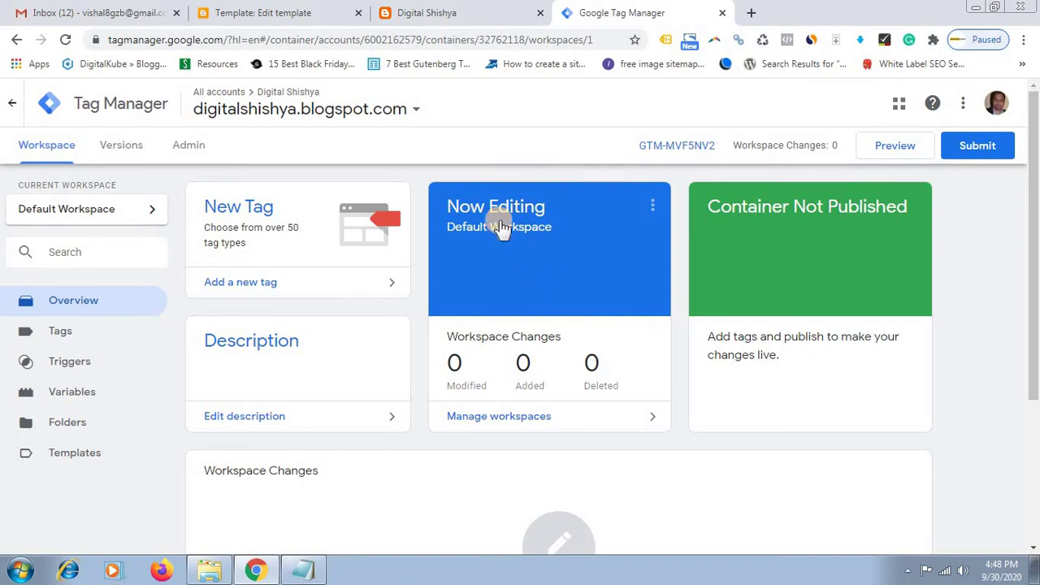
left_click(989, 160)
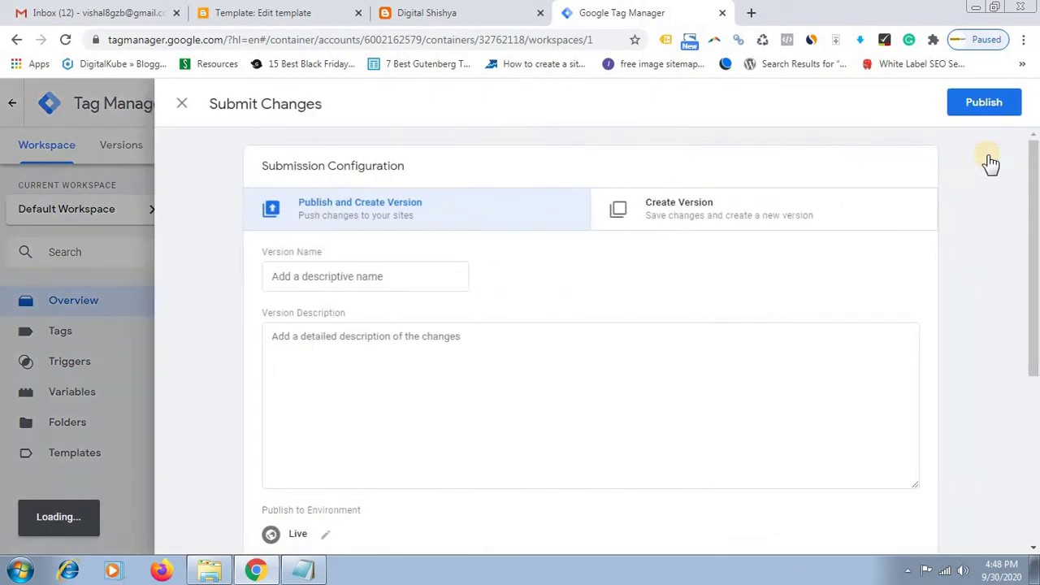
left_click(431, 281)
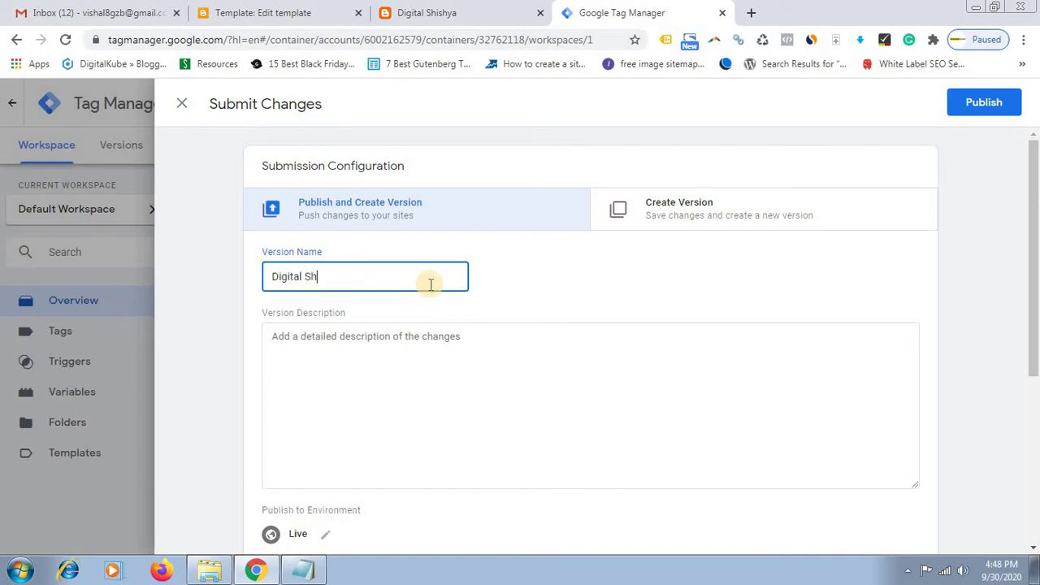
left_click(538, 434)
left_click_drag(1034, 256, 1016, 135)
left_click(982, 100)
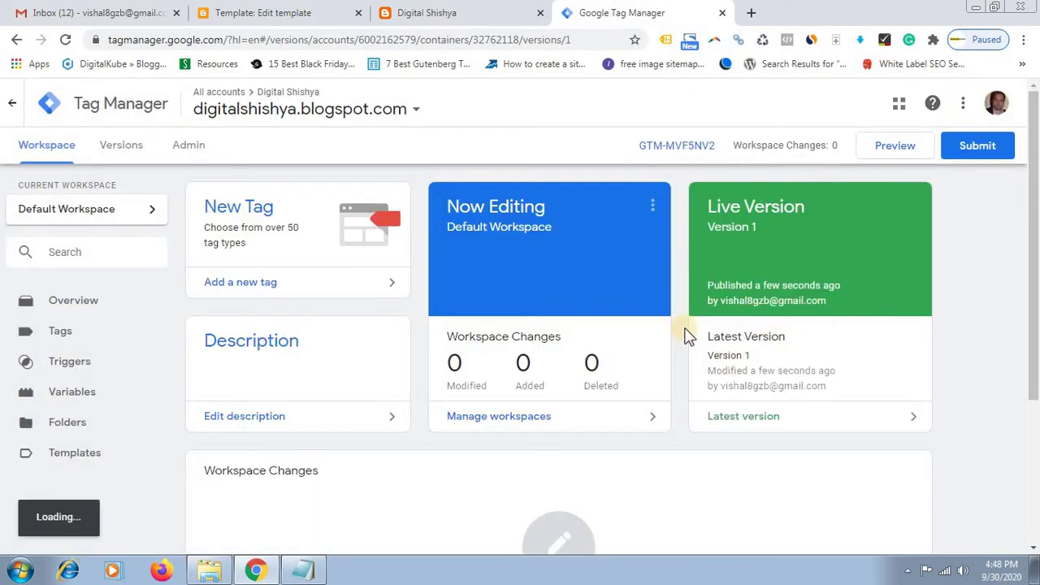
Check the latest version's summary and the live version status in the workspace overview.
left_click(910, 416)
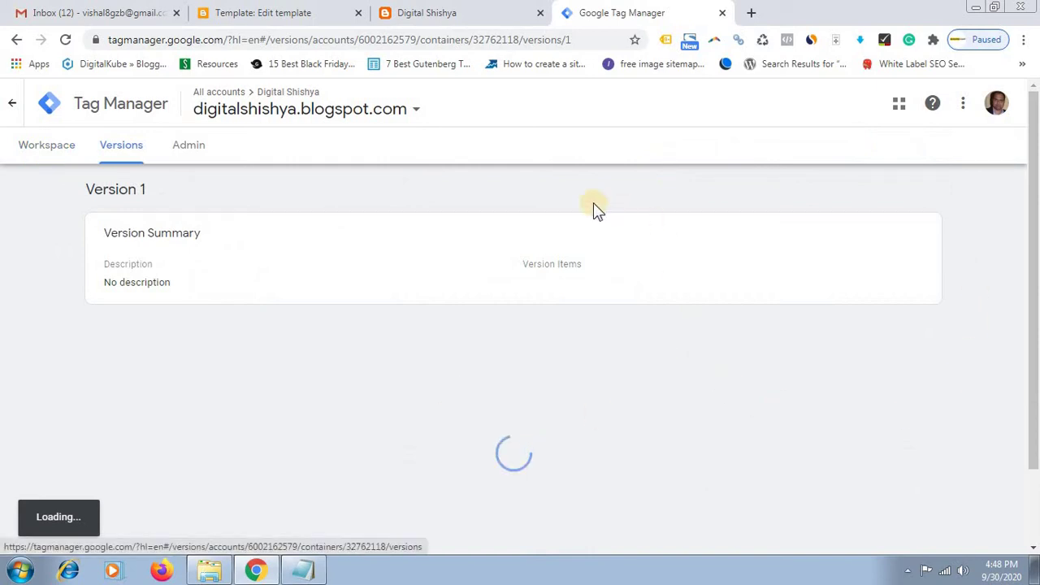
left_click(40, 150)
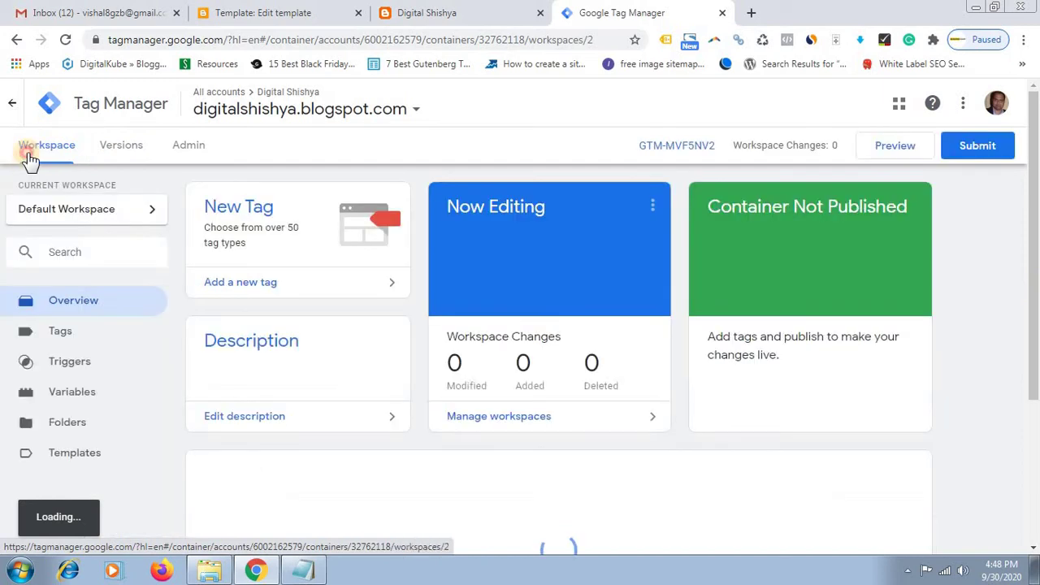
left_click_drag(1033, 162, 1034, 185)
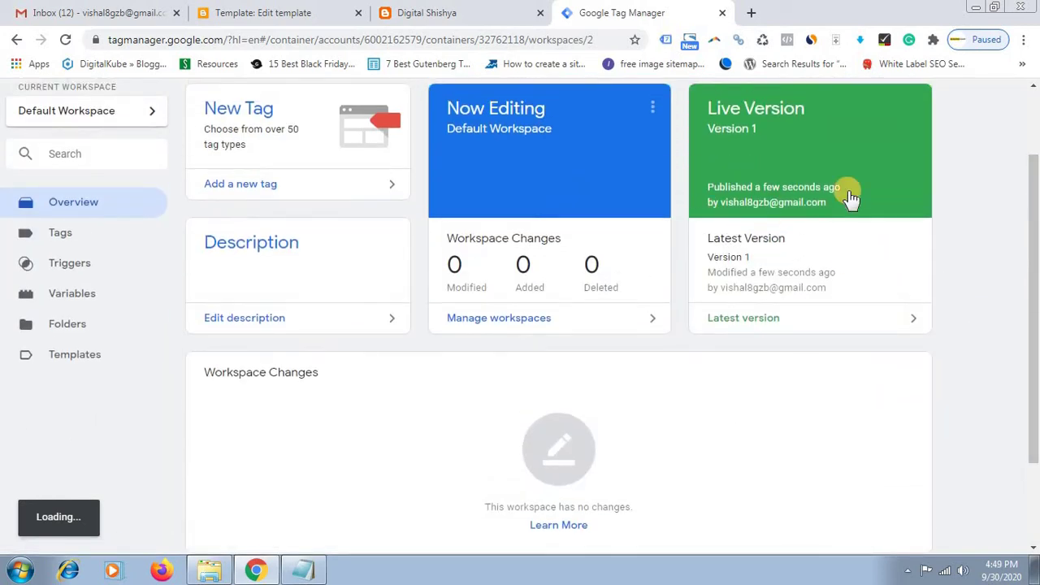
left_click(85, 234)
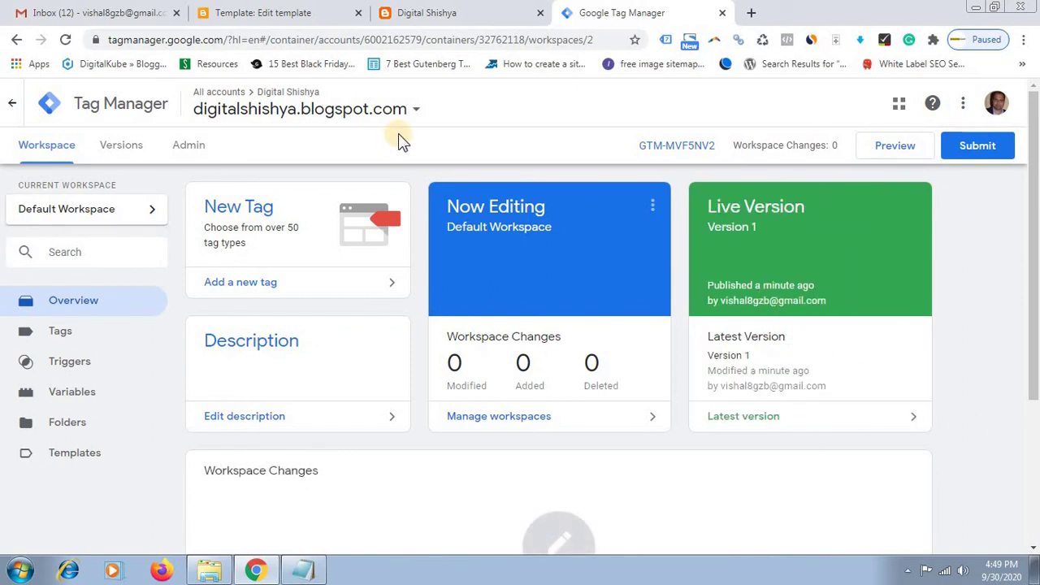
Reload the Digital Shishya blog's home page.
left_click(329, 10)
left_click(455, 13)
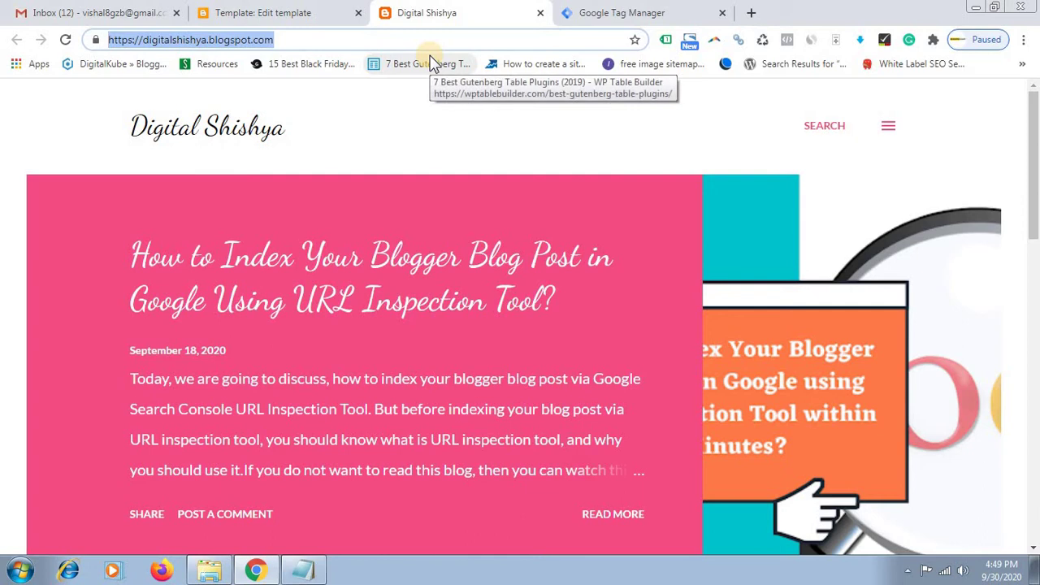
key("Return")
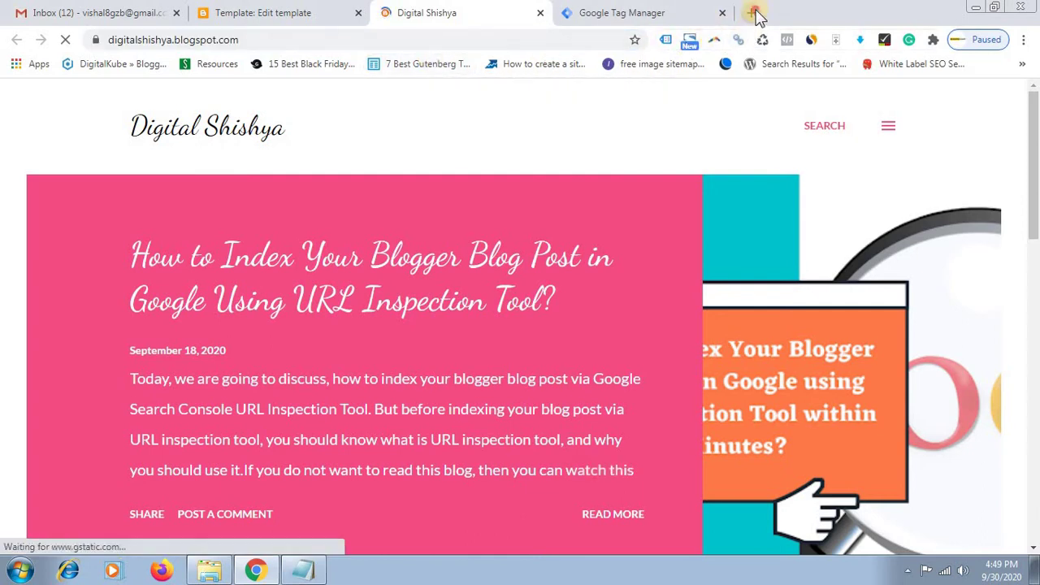
Open a blank browser tab and consult item 4 of the Notepad outline, on checking the Tag Manager installation.
left_click(754, 13)
left_click(301, 567)
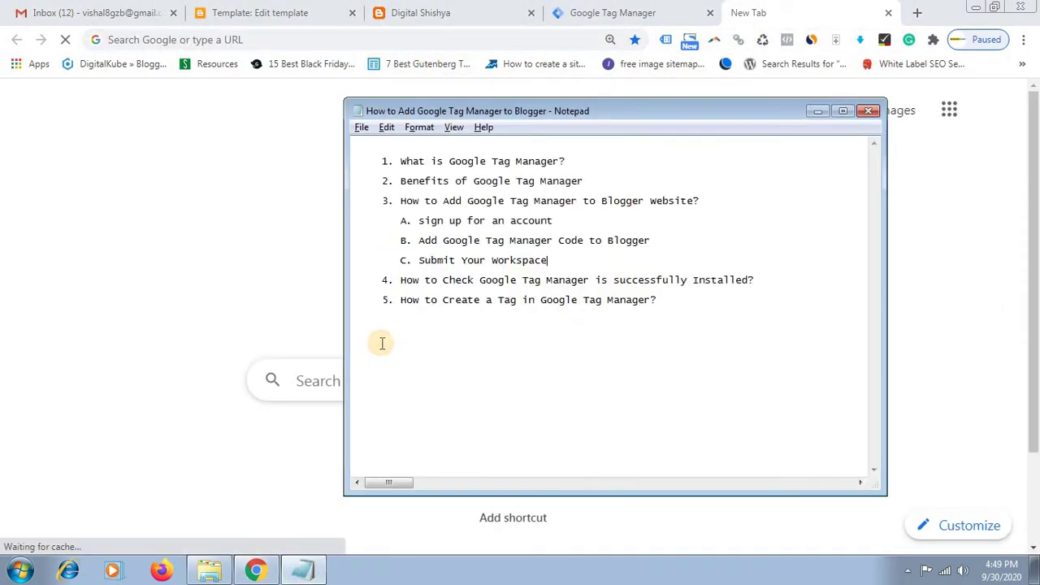
left_click_drag(398, 280, 746, 281)
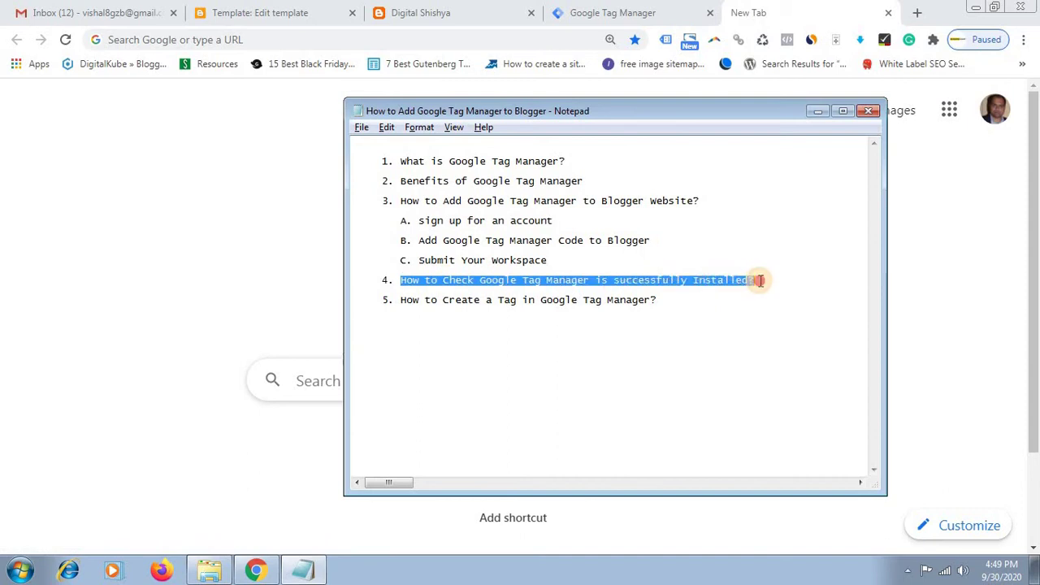
left_click(818, 111)
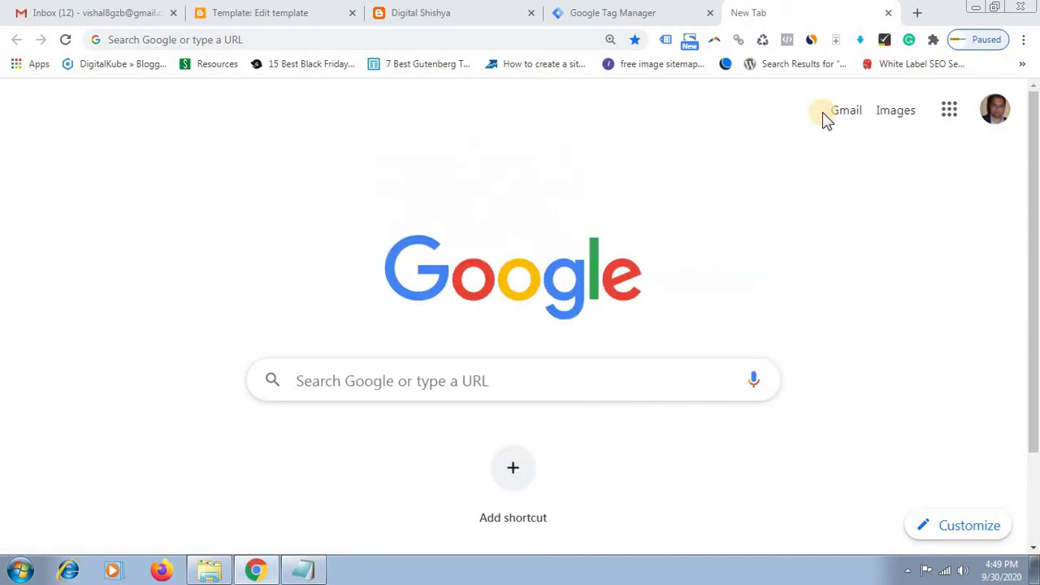
Search Google for "google tag assistant" and look through the Google Tag Assistant page and the search results.
left_click(538, 36)
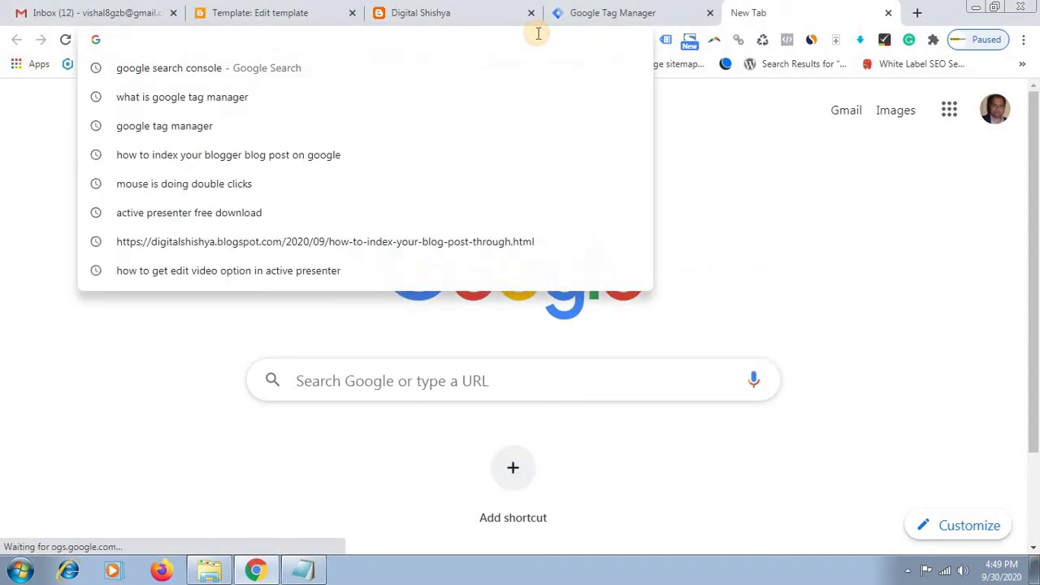
type("google ")
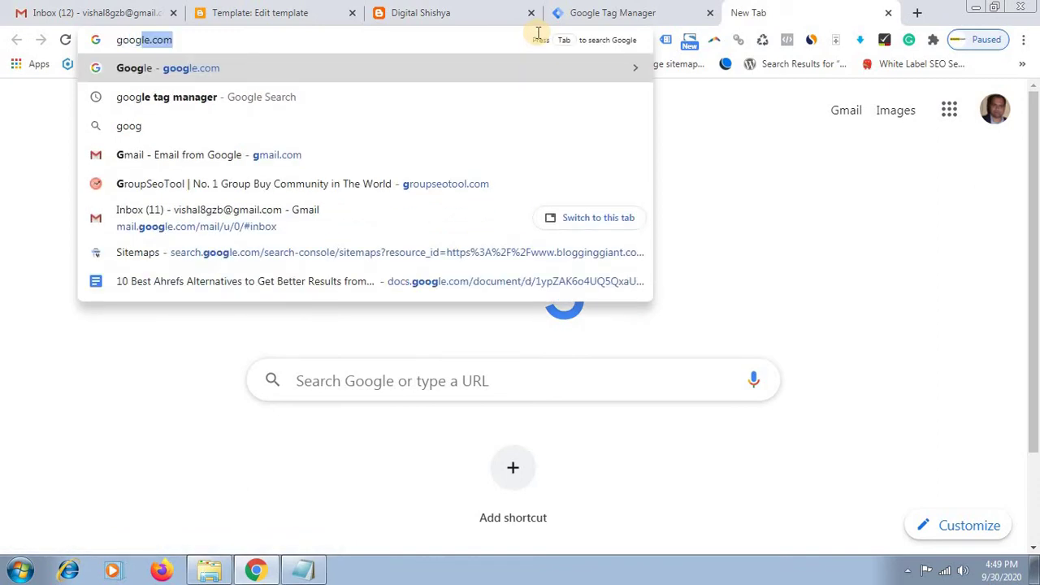
type("tag assis")
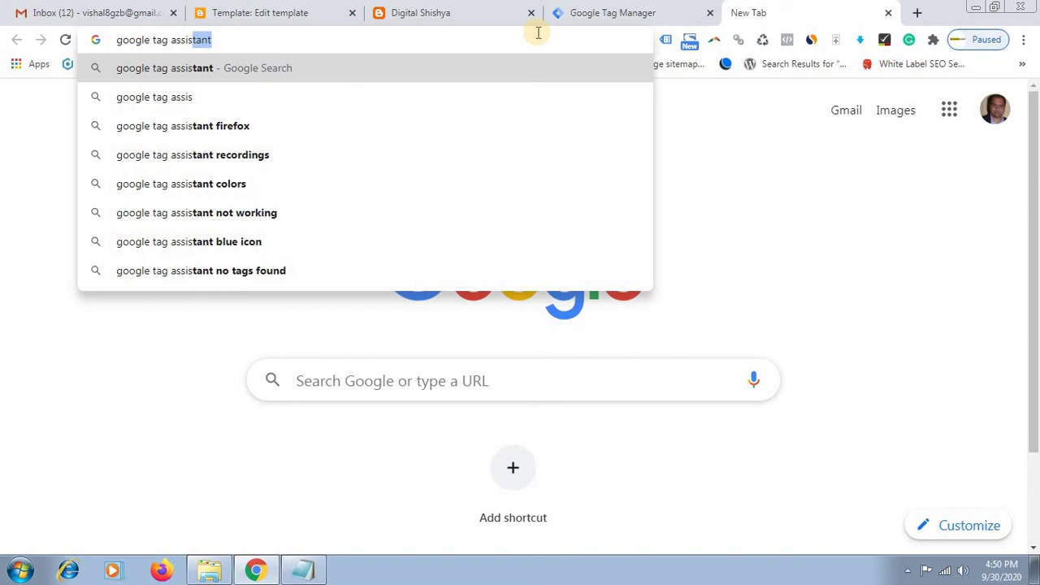
type("tant")
key("Return")
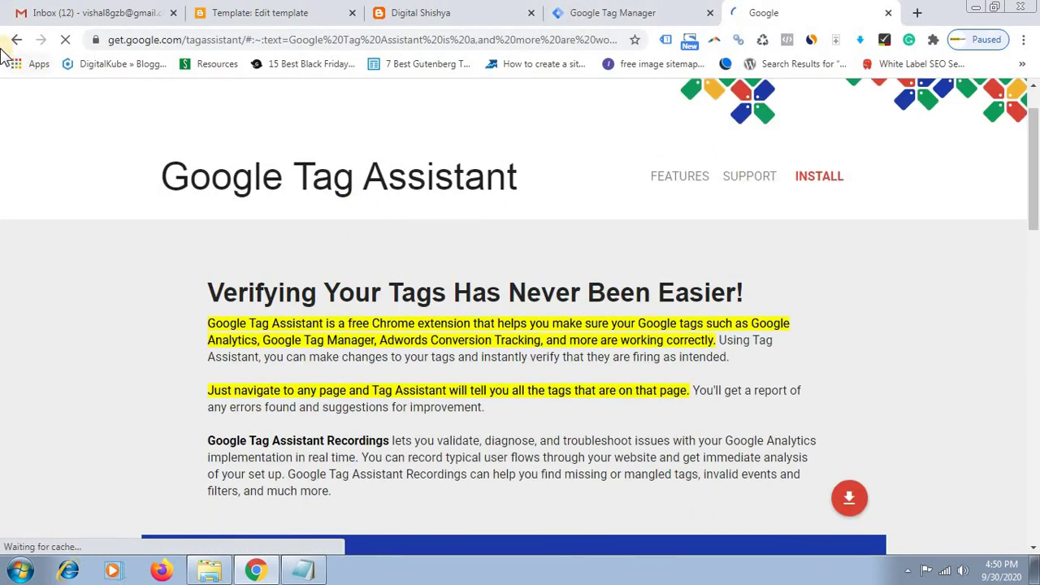
left_click(16, 39)
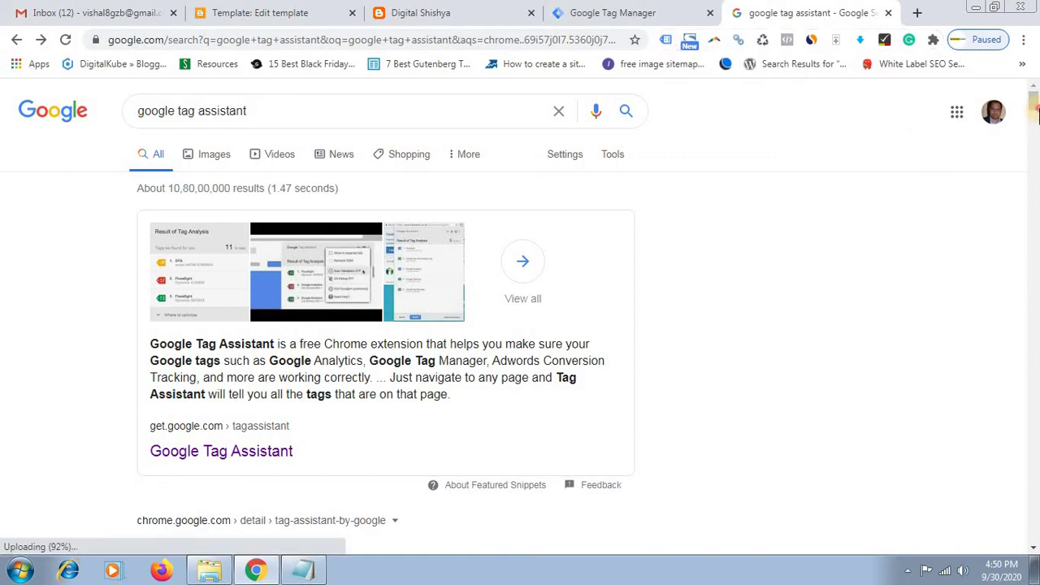
scroll(1035, 114, "down", 6)
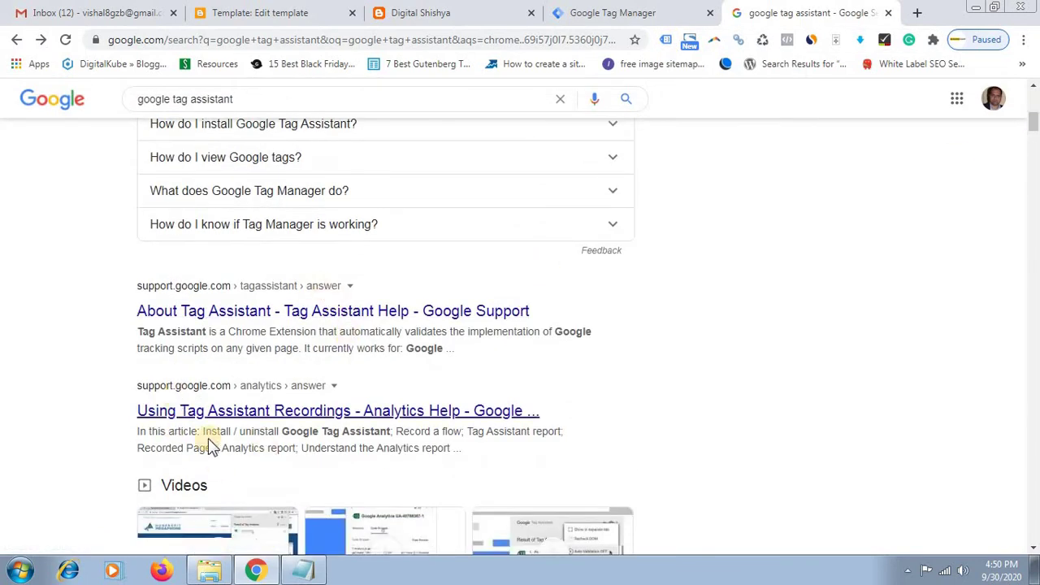
scroll(210, 446, "up", 6)
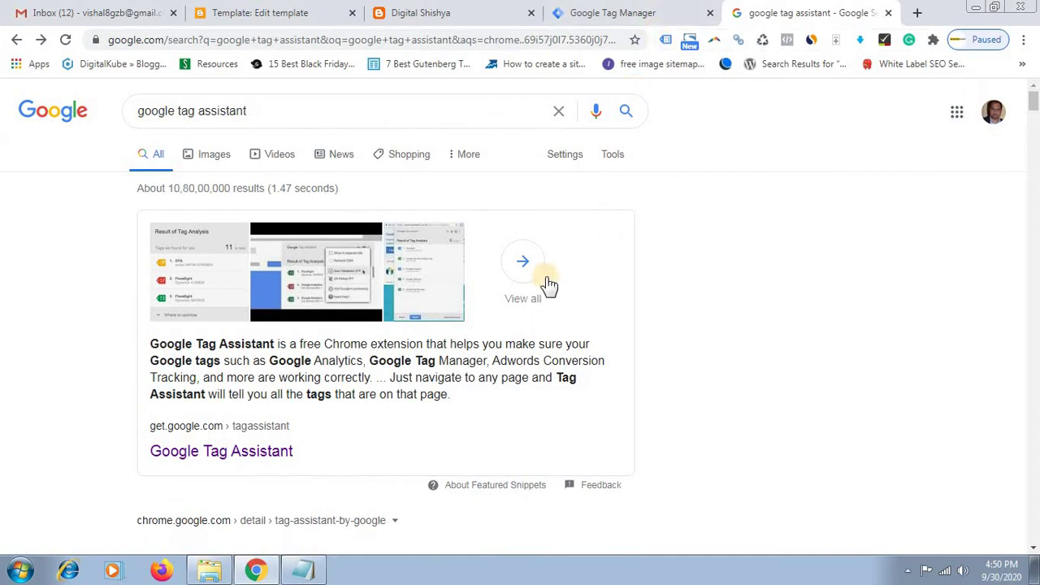
Refine the Google search to "google tag assistant extension".
left_click(323, 115)
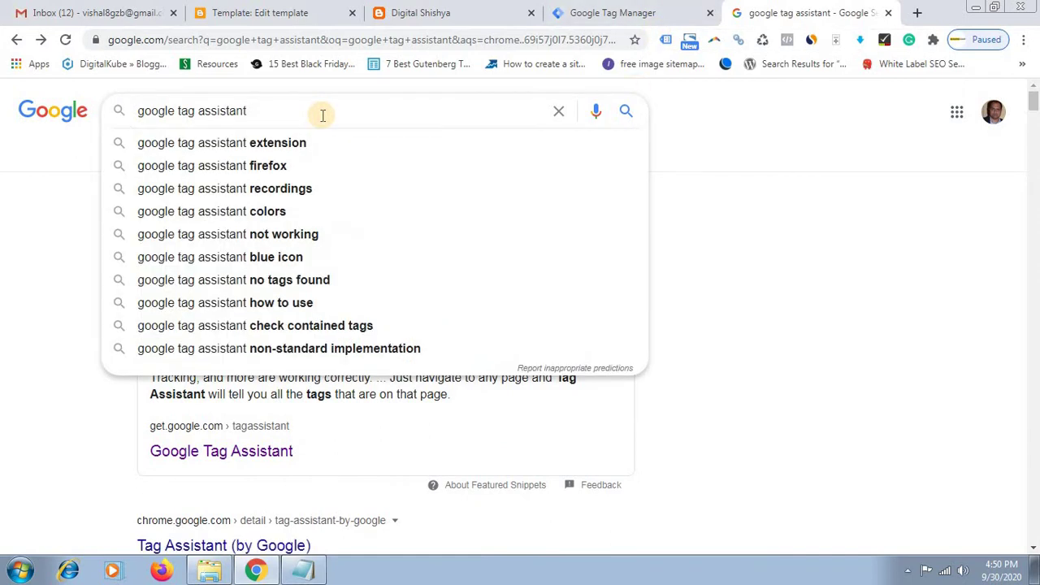
key("Down")
key("Return")
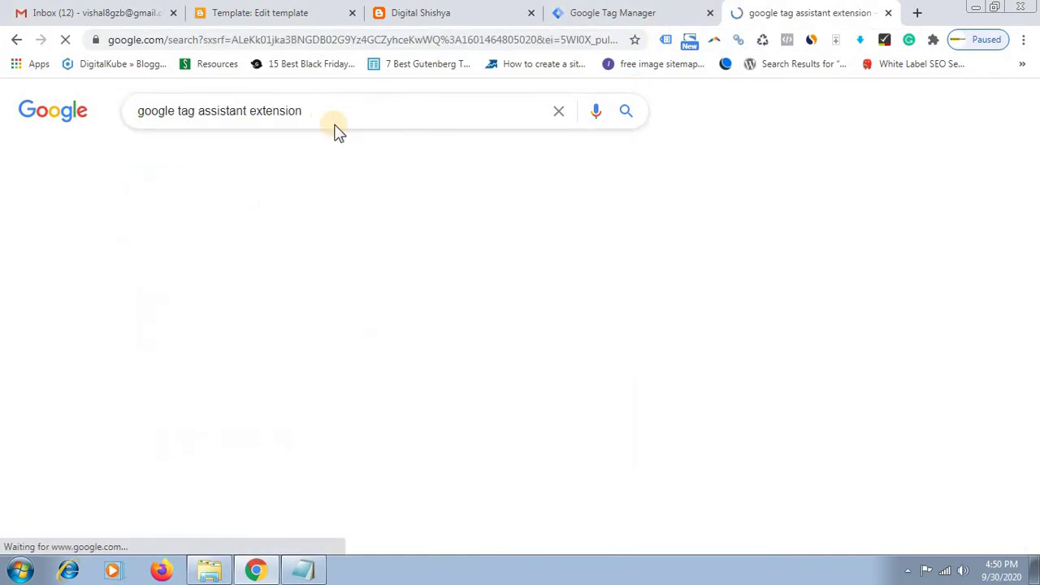
View the Tag Assistant (by Google) extension page, close it, and check the Digital Shishya blog's tag analysis in Tag Assistant.
left_click(248, 248)
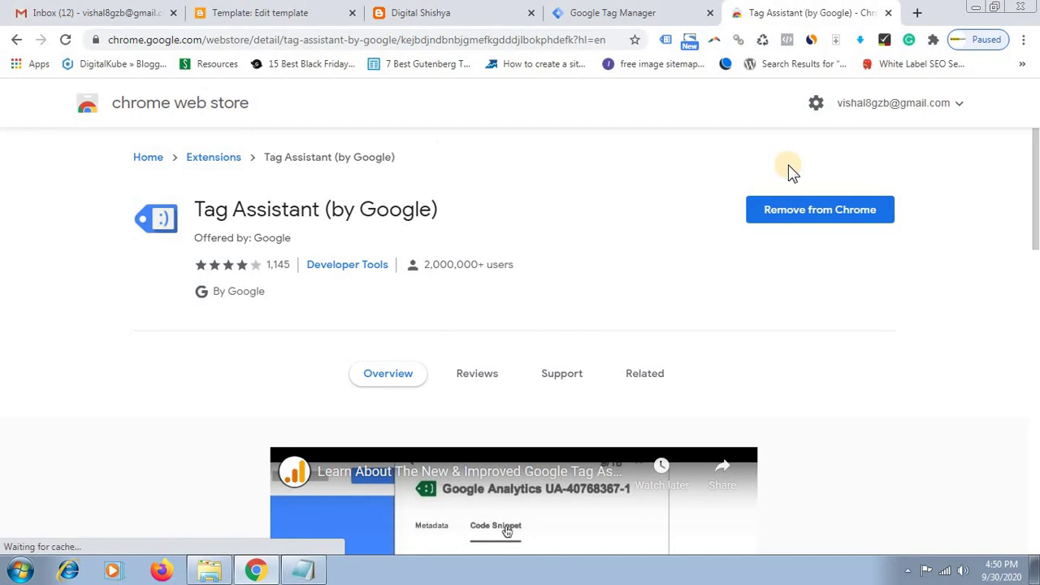
key("ctrl+w")
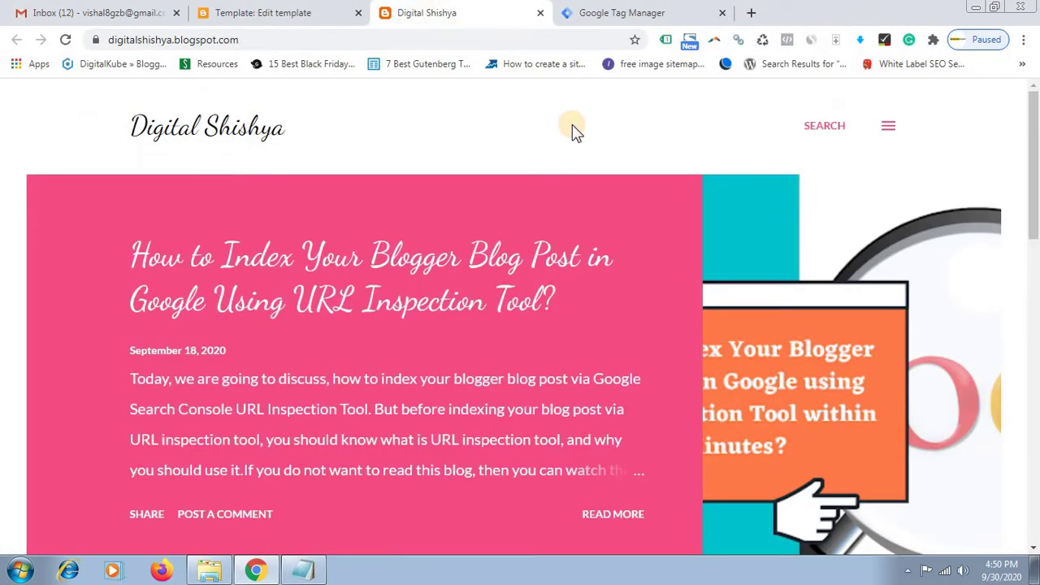
left_click(666, 43)
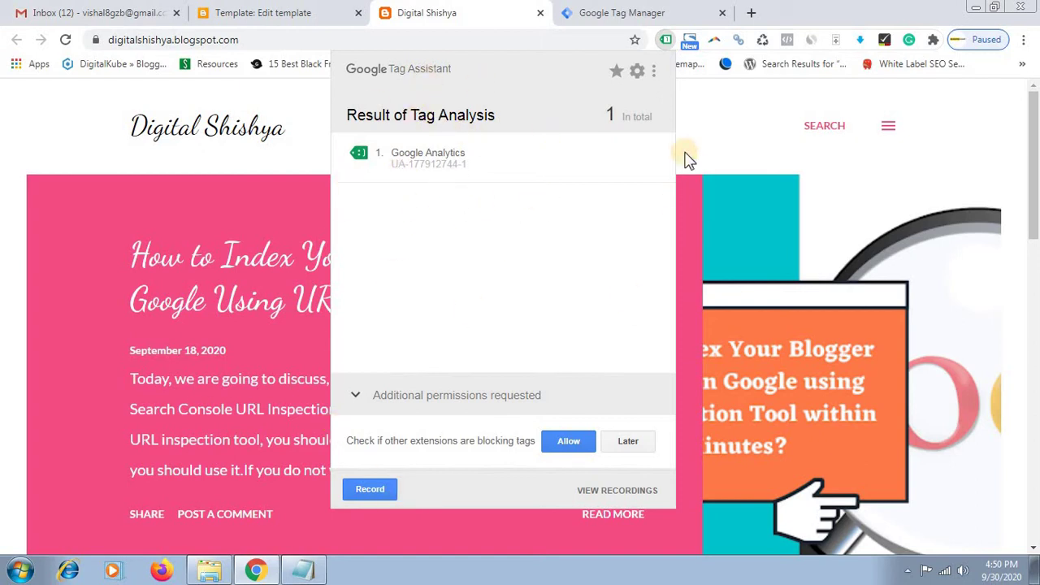
left_click(213, 167)
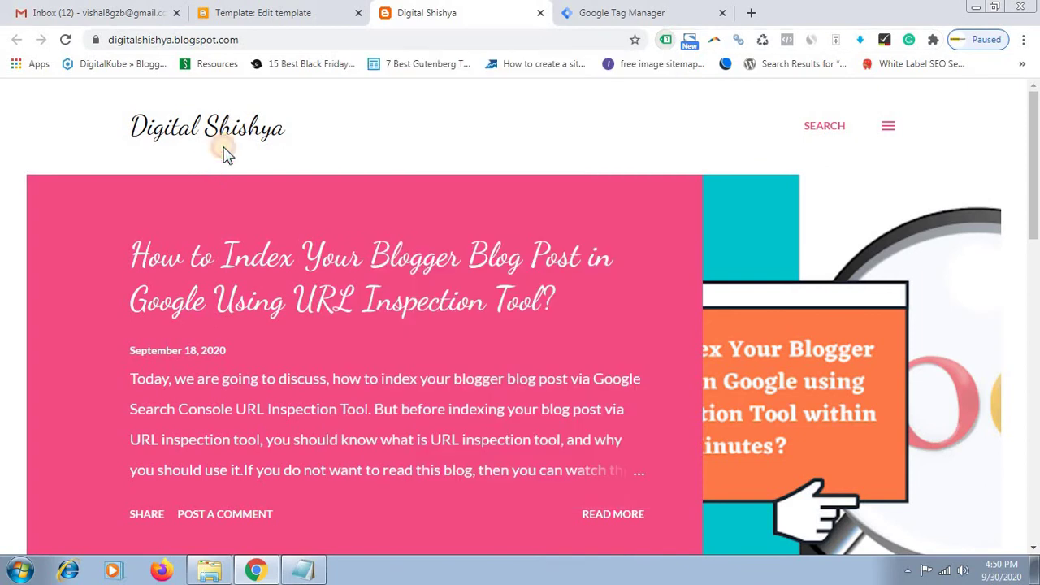
Consult item 5 of the Notepad outline, on creating a tag in Google Tag Manager.
left_click(263, 12)
left_click(294, 572)
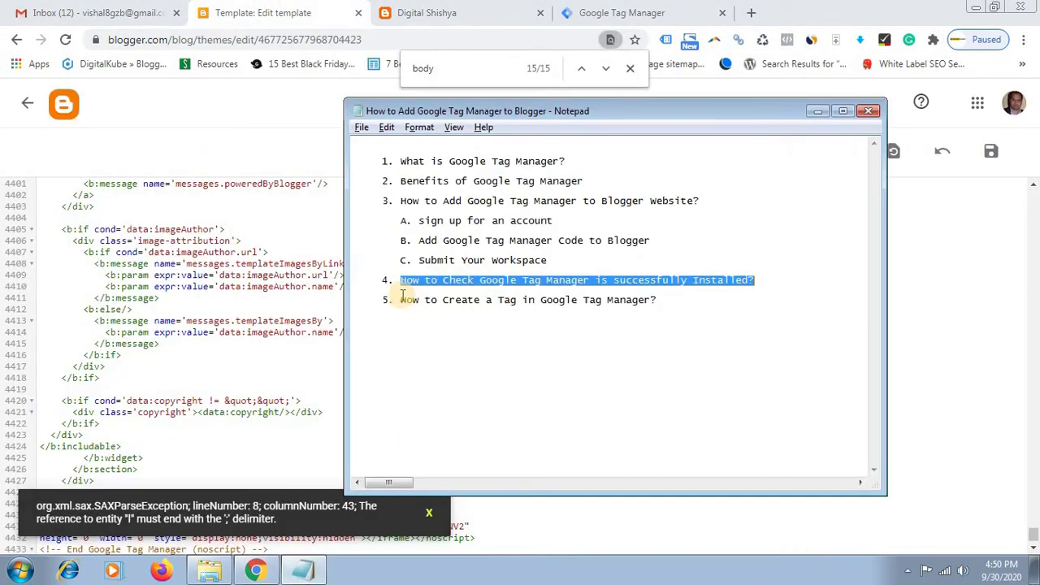
left_click_drag(385, 300, 655, 298)
left_click(654, 298)
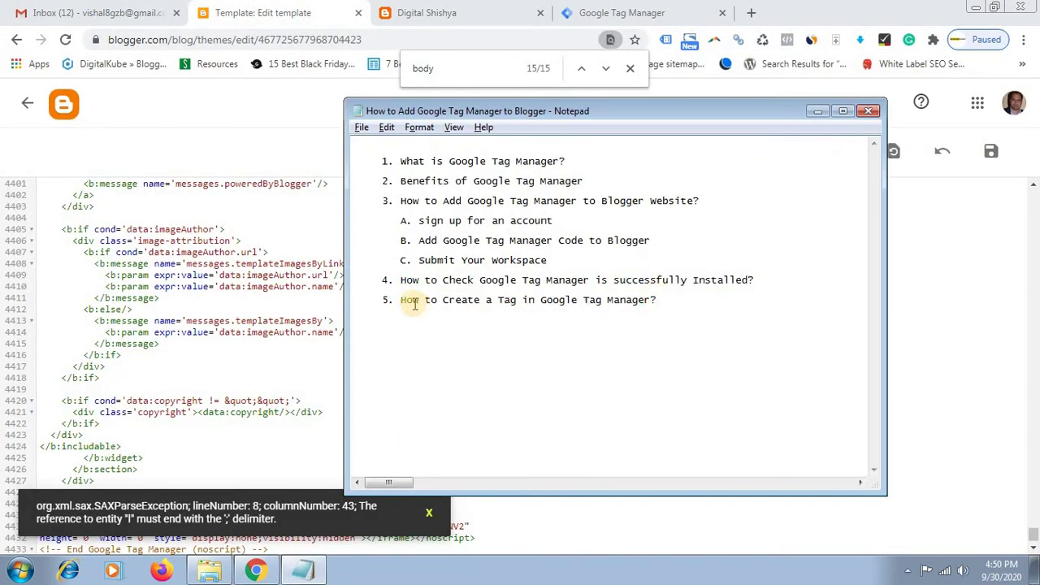
left_click_drag(405, 301, 705, 313)
left_click(705, 313)
Return to the Google Tag Manager workspace of the digitalshishya.blogspot.com container.
left_click(460, 13)
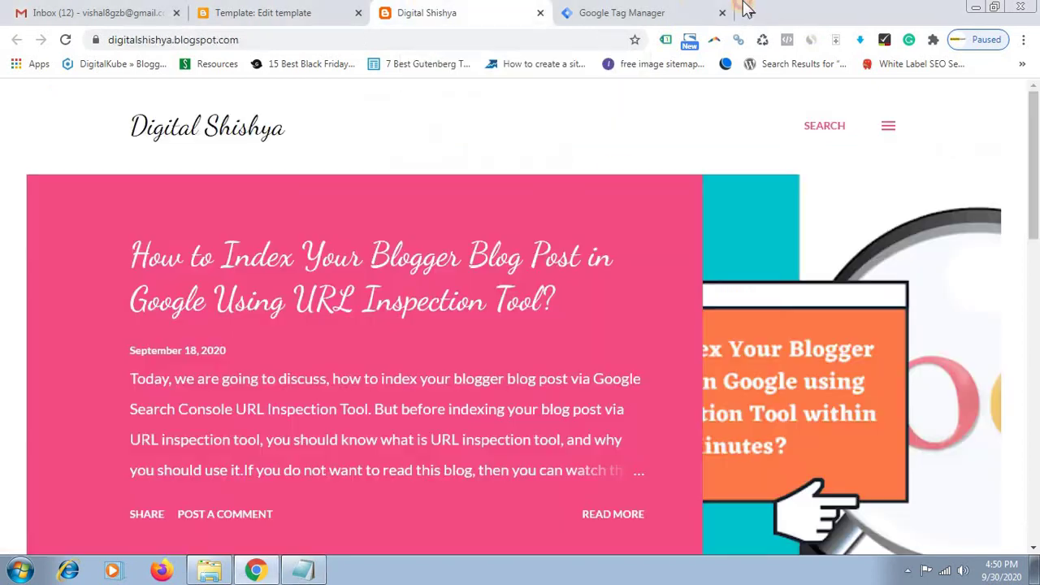
left_click(747, 11)
left_click(684, 10)
left_click(771, 23)
key("ctrl+w")
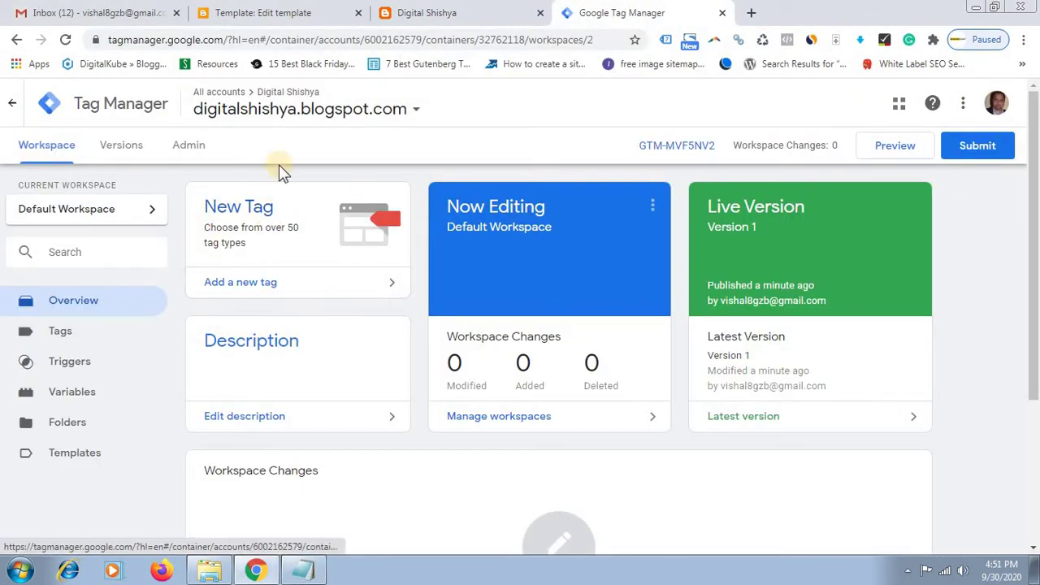
Add a new tag named Google Analytics with the tag type Google Analytics: Universal Analytics.
left_click(255, 284)
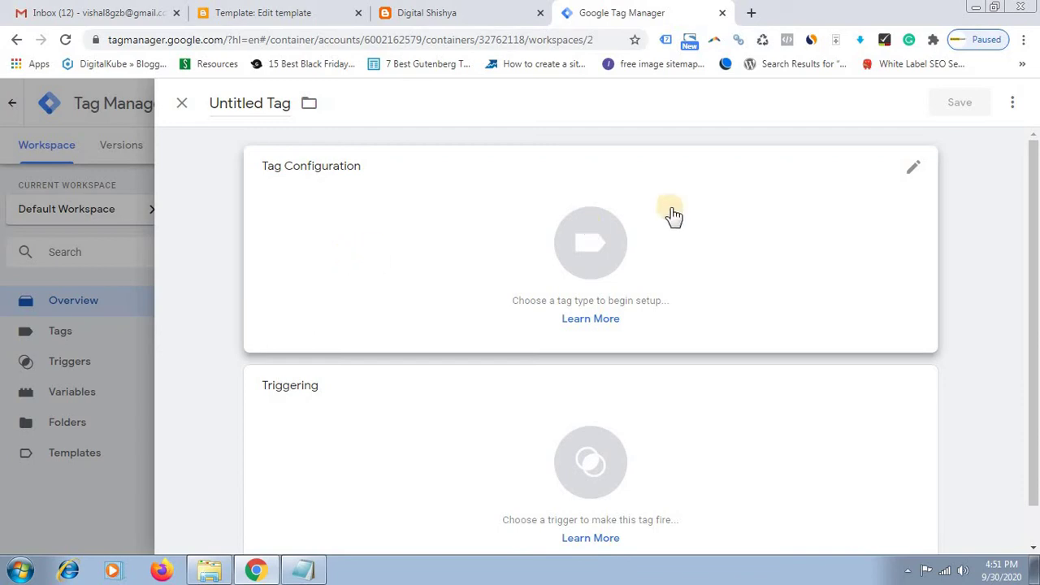
left_click(244, 107)
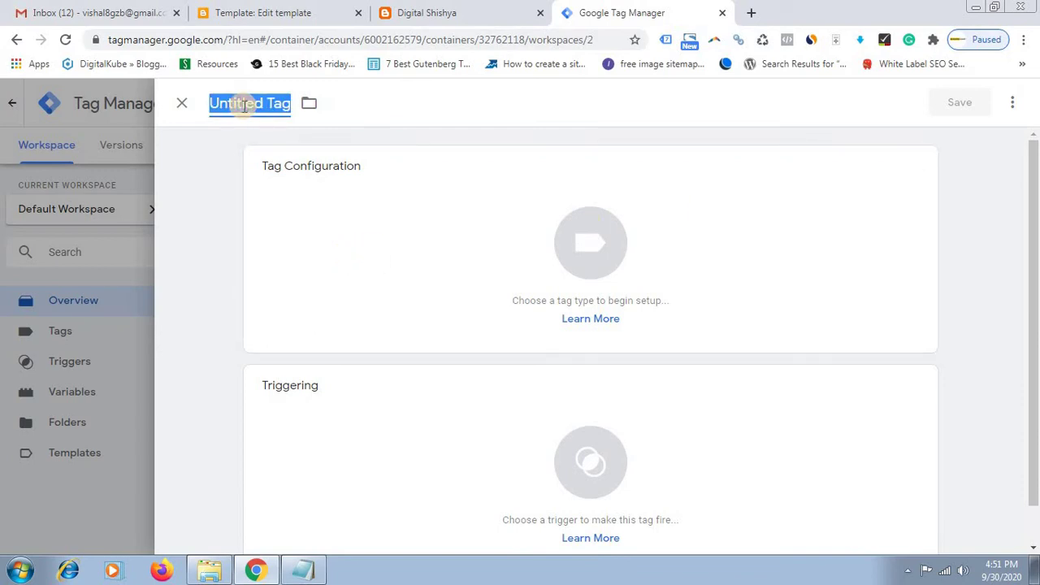
type("Google Analytics")
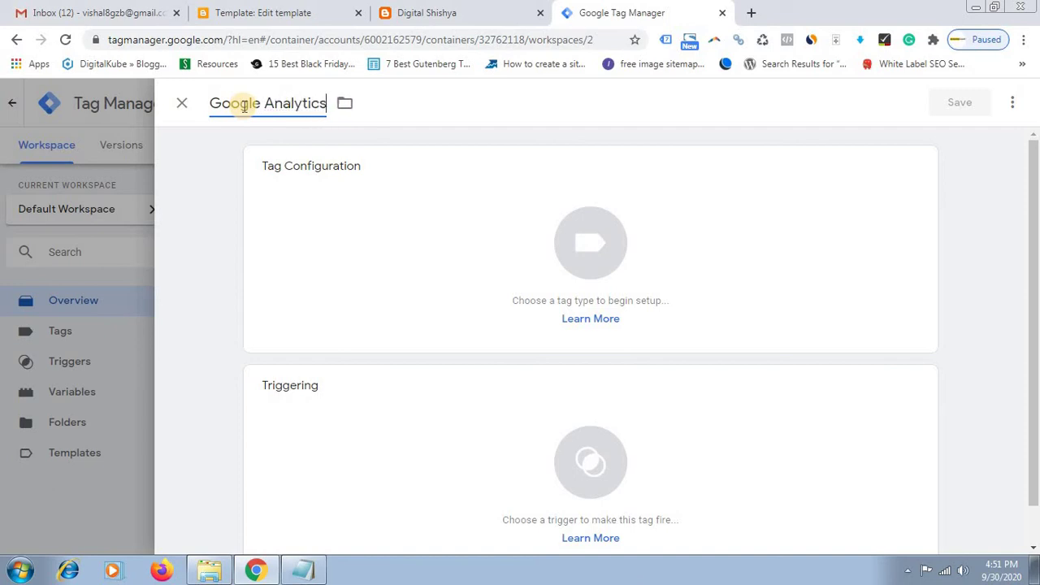
left_click(687, 290)
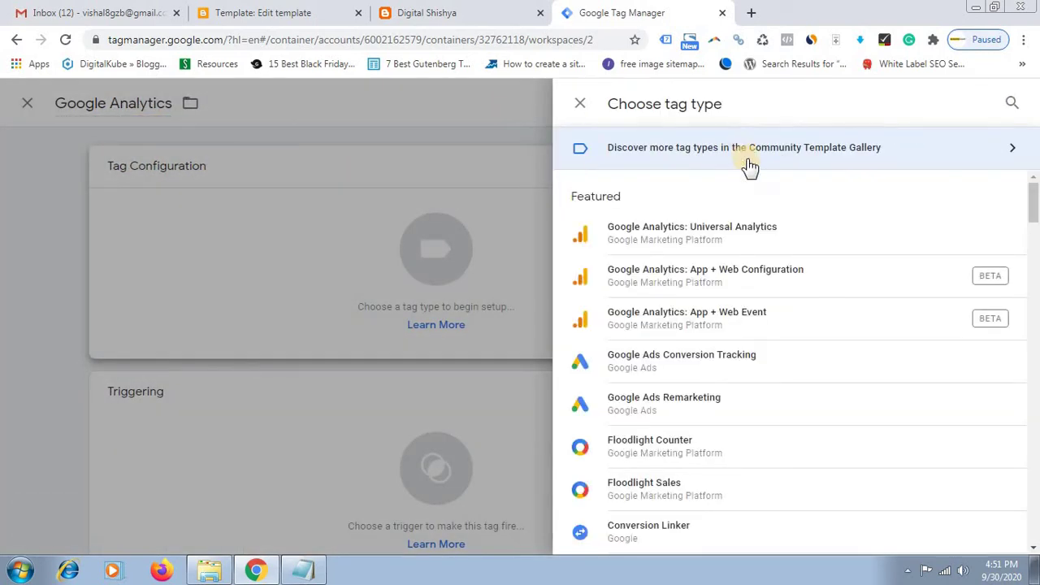
left_click(770, 237)
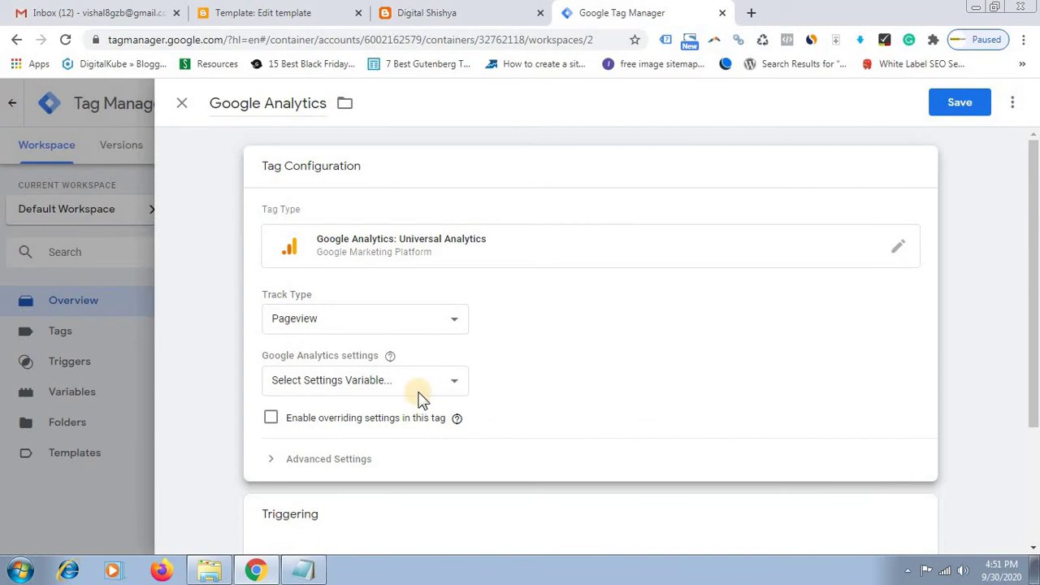
Start a new Google Analytics settings variable for the tag, ready for its tracking ID.
left_click(449, 378)
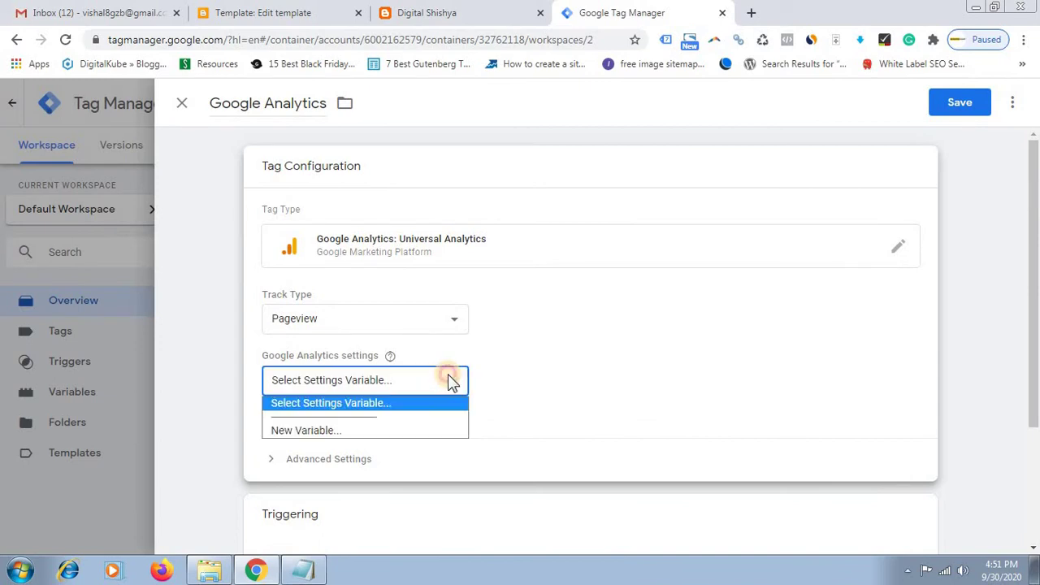
left_click(447, 431)
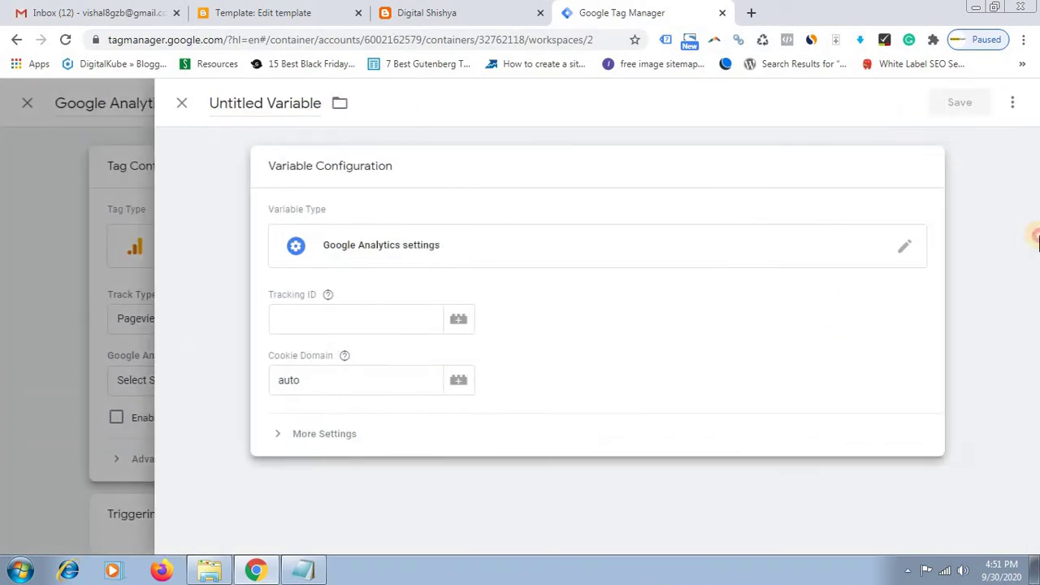
left_click_drag(1035, 232, 1034, 243)
left_click(600, 244)
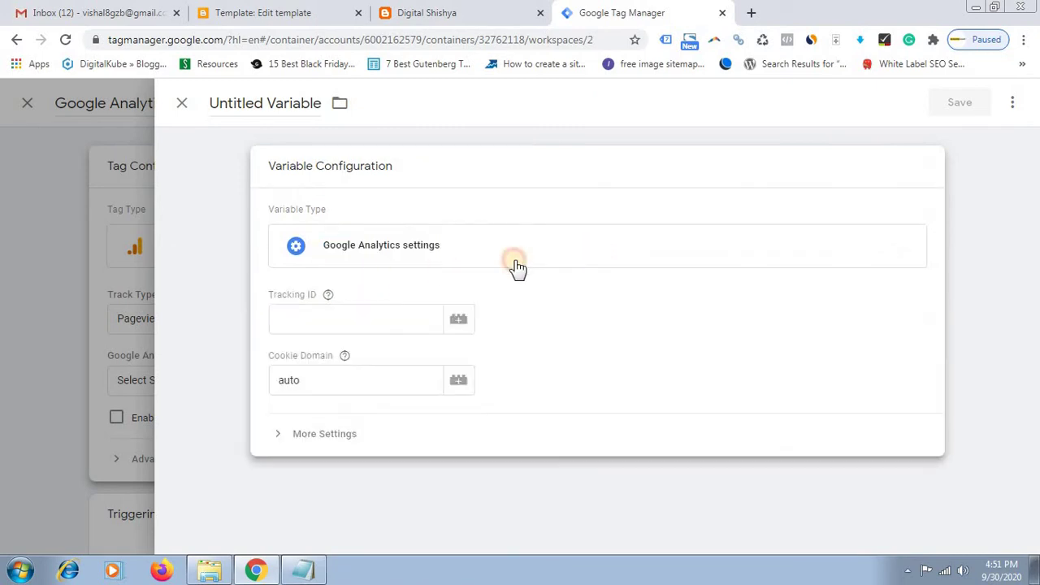
left_click(376, 329)
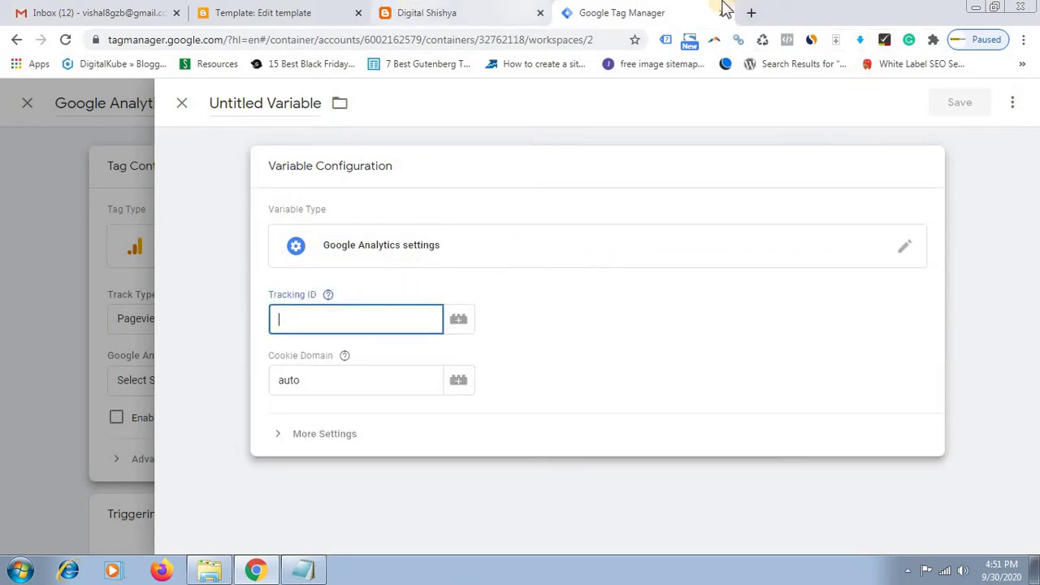
Open Google Analytics in a new browser tab and go to the Digital Shishya property's tracking code page in the admin area.
left_click(748, 15)
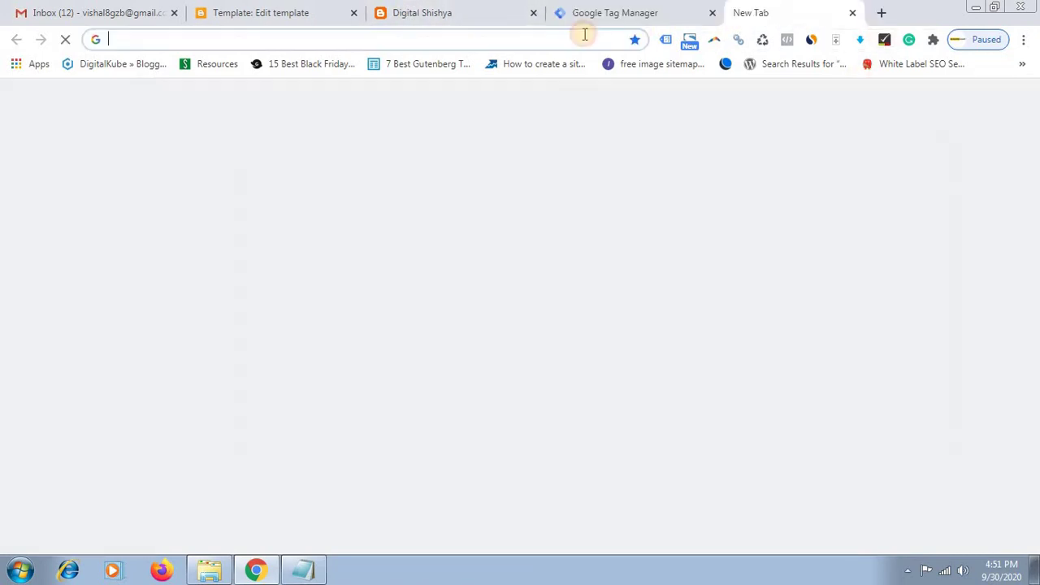
type("ana")
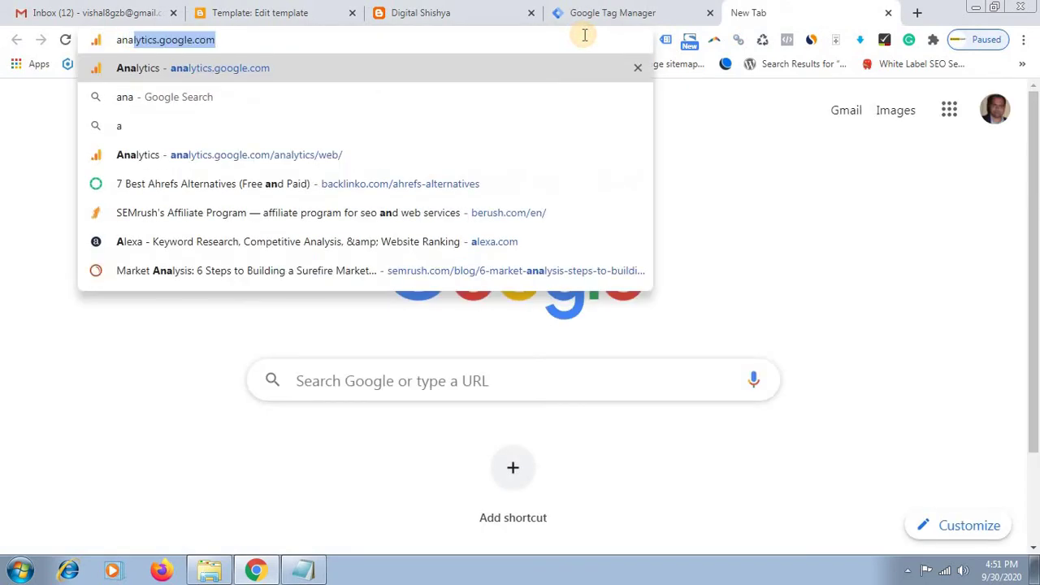
key("Return")
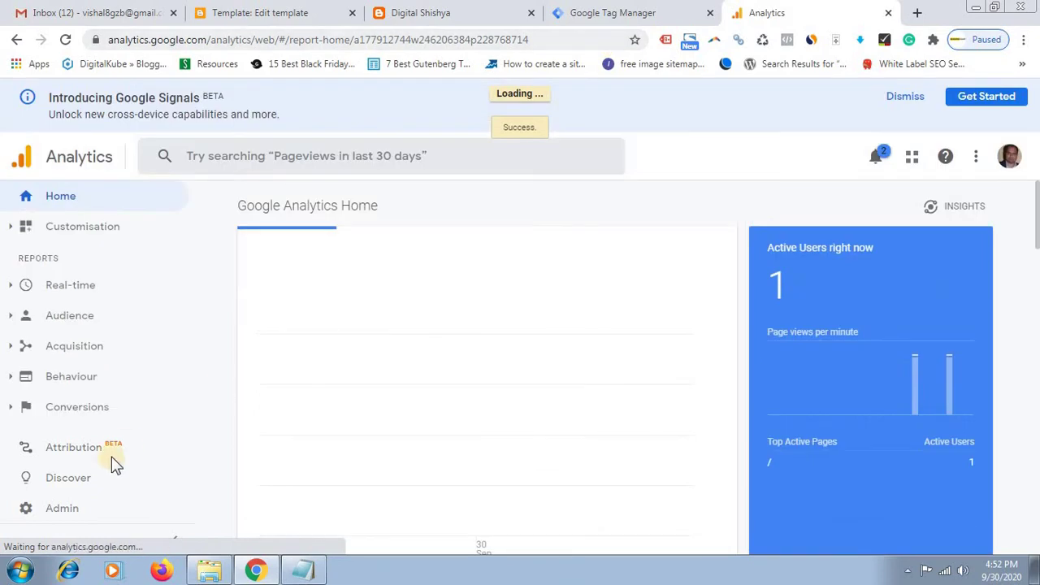
left_click(71, 511)
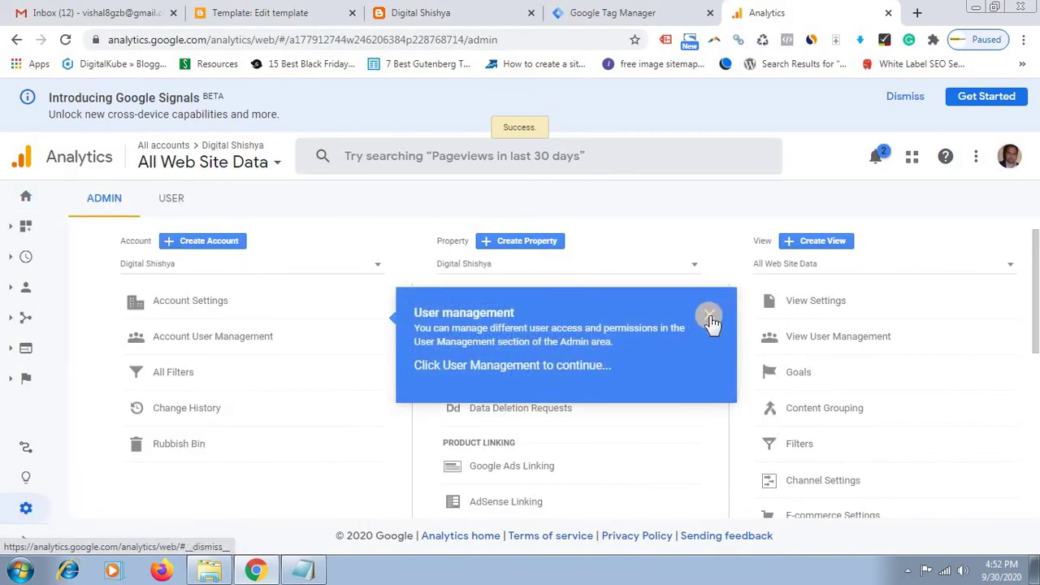
left_click(708, 317)
left_click(476, 382)
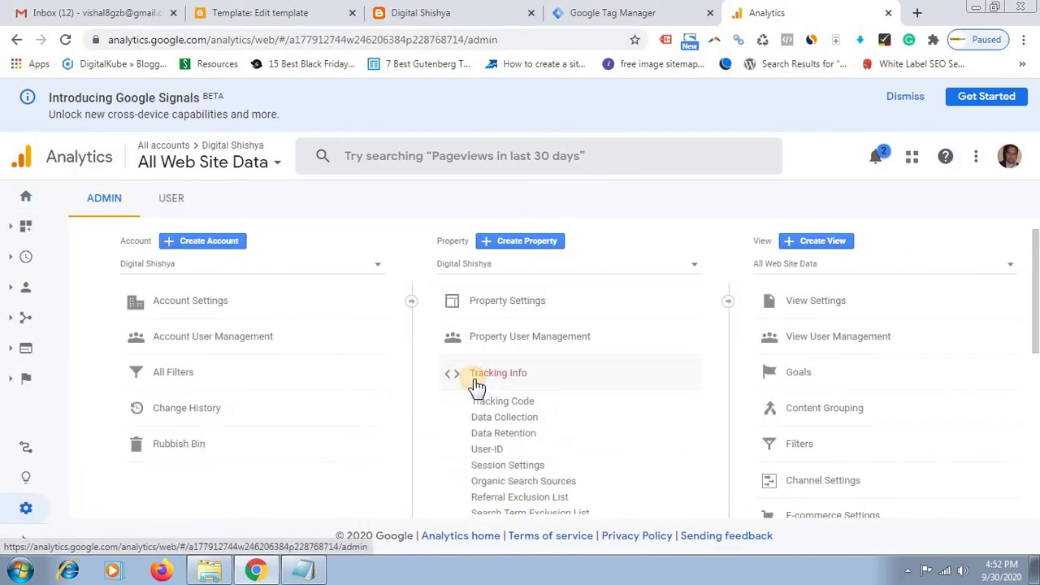
left_click(488, 401)
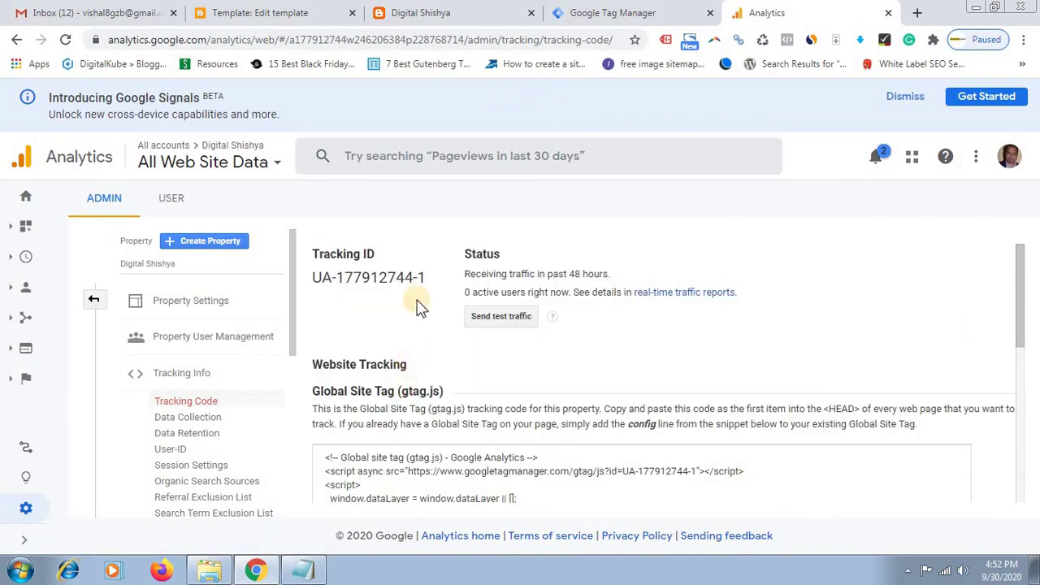
Copy the property's tracking ID into the new Tag Manager settings variable, keeping the cookie domain as auto.
mouse_move(422, 277)
left_mouse_down()
mouse_move(314, 279)
mouse_move(411, 277)
left_mouse_up()
left_click(311, 278)
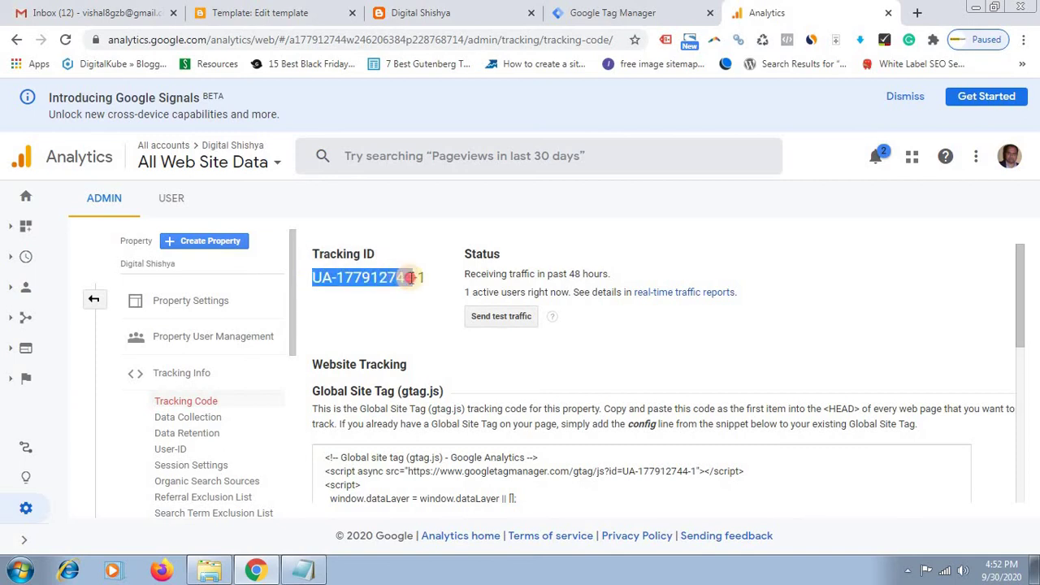
right_click(408, 277)
left_click(437, 289)
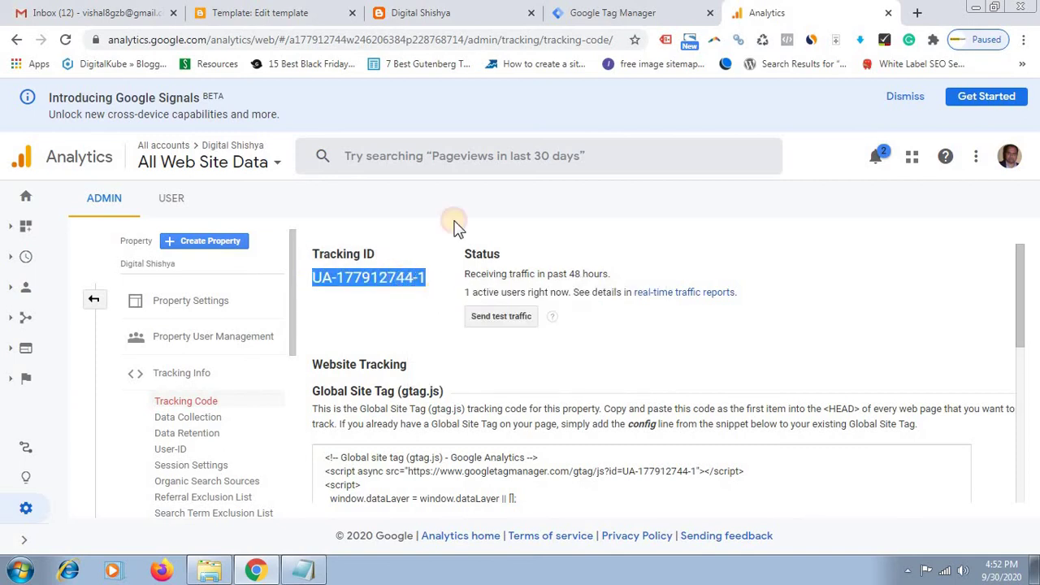
left_click(690, 10)
left_click(415, 317)
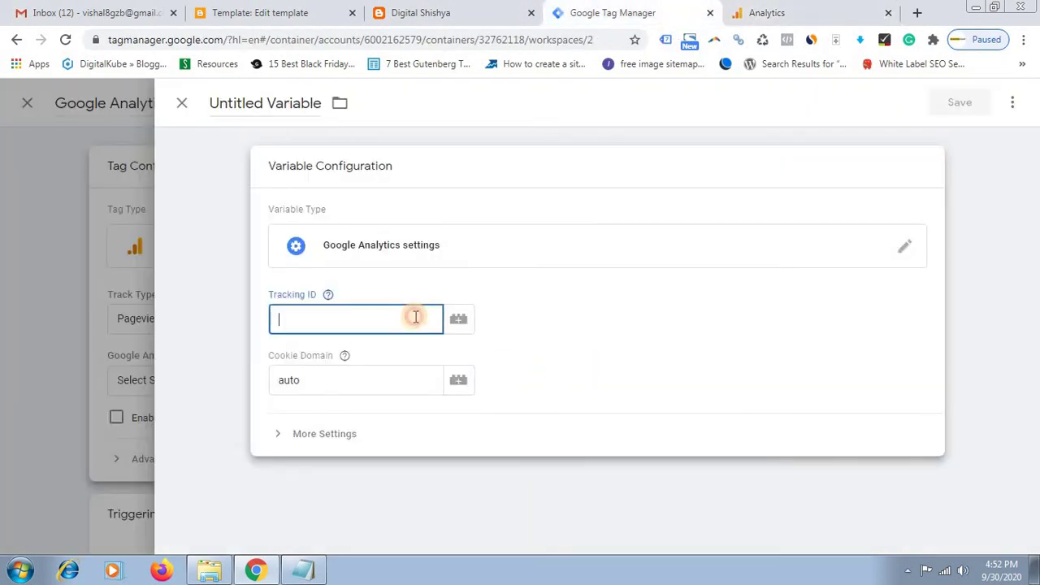
key("ctrl+v")
left_click(397, 378)
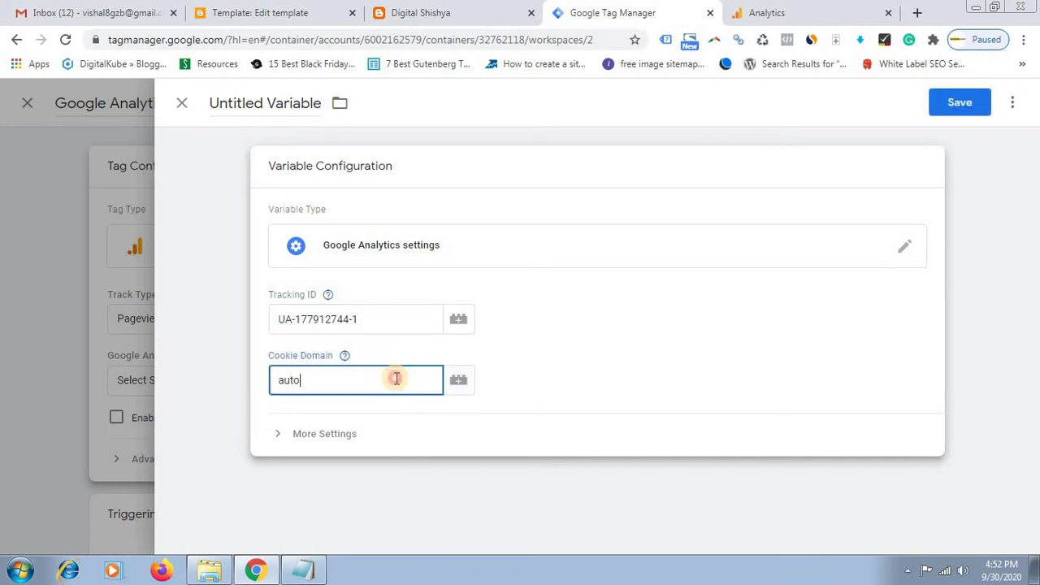
Look through the additional settings of the Google Analytics settings variable.
left_click(313, 435)
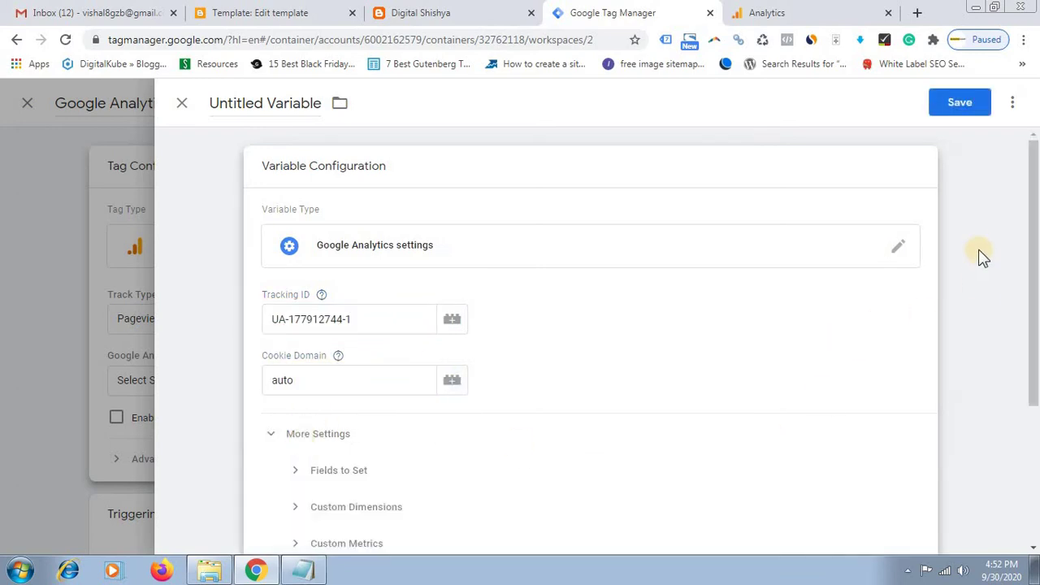
left_click_drag(1036, 296, 1035, 410)
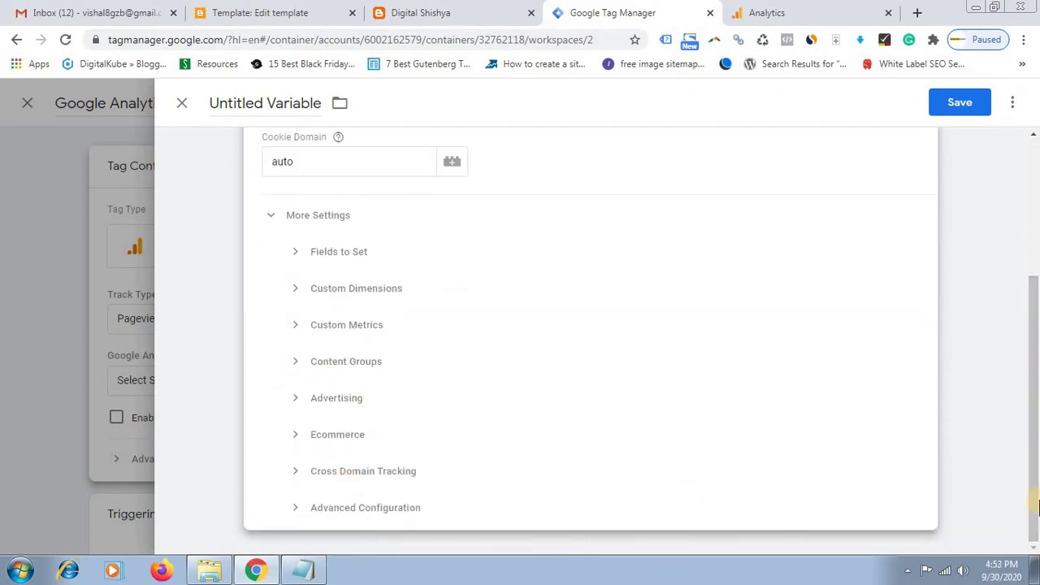
left_click_drag(1034, 427, 1036, 284)
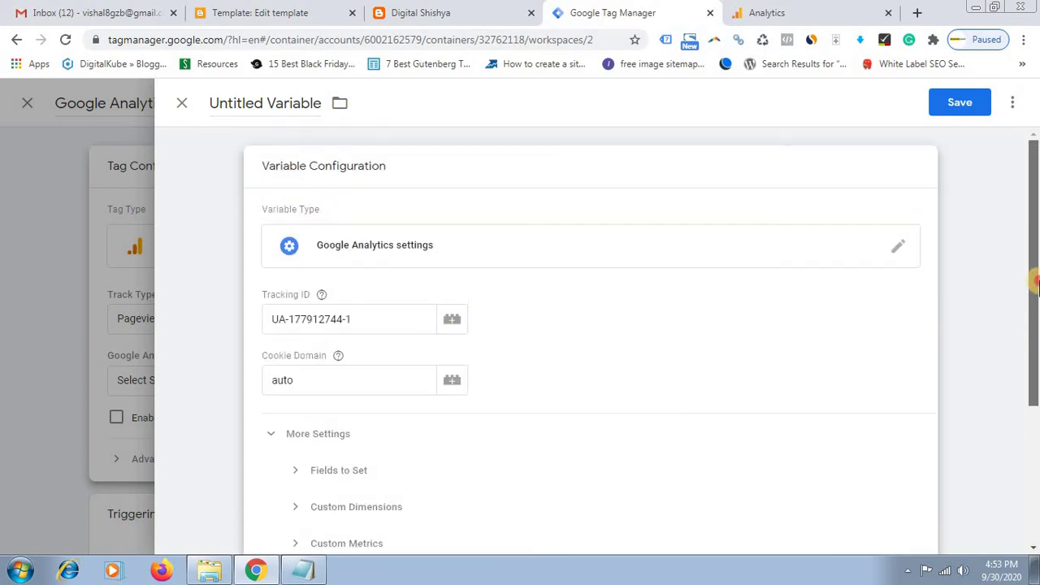
left_click(201, 156)
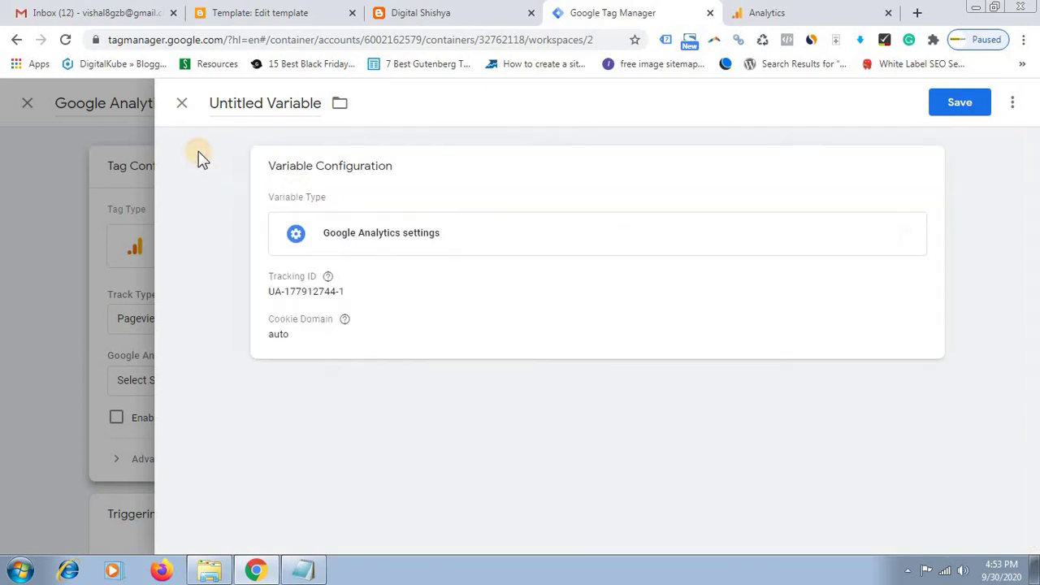
Name the settings variable Google Analytics and save it.
left_click(243, 109)
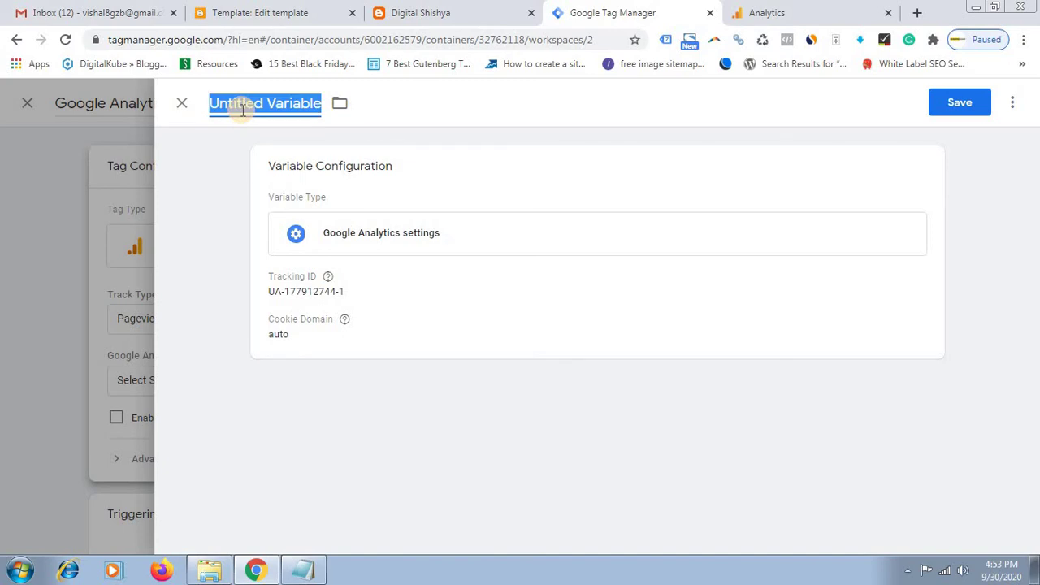
type("Google Analytics")
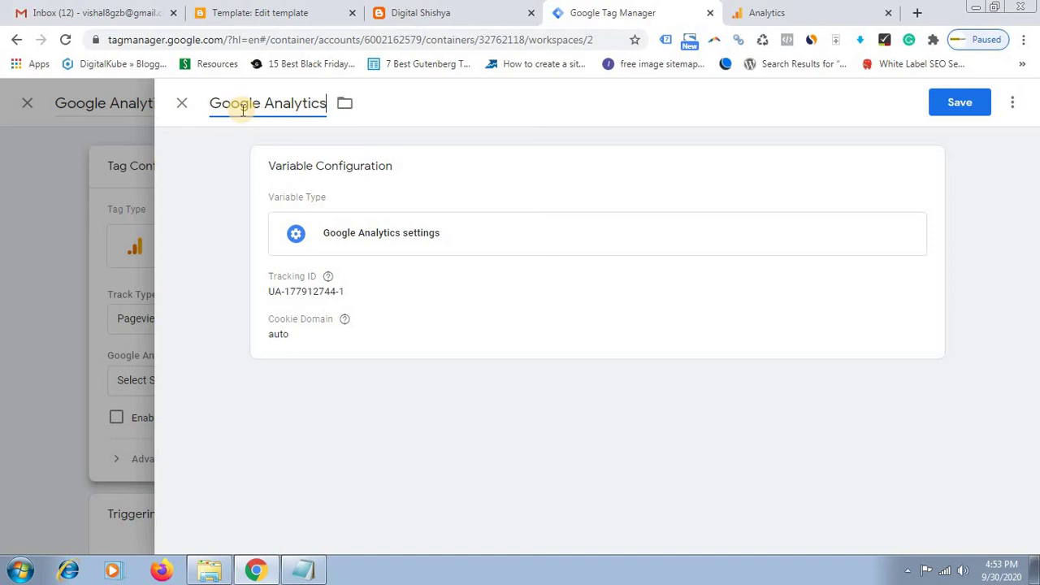
left_click(959, 102)
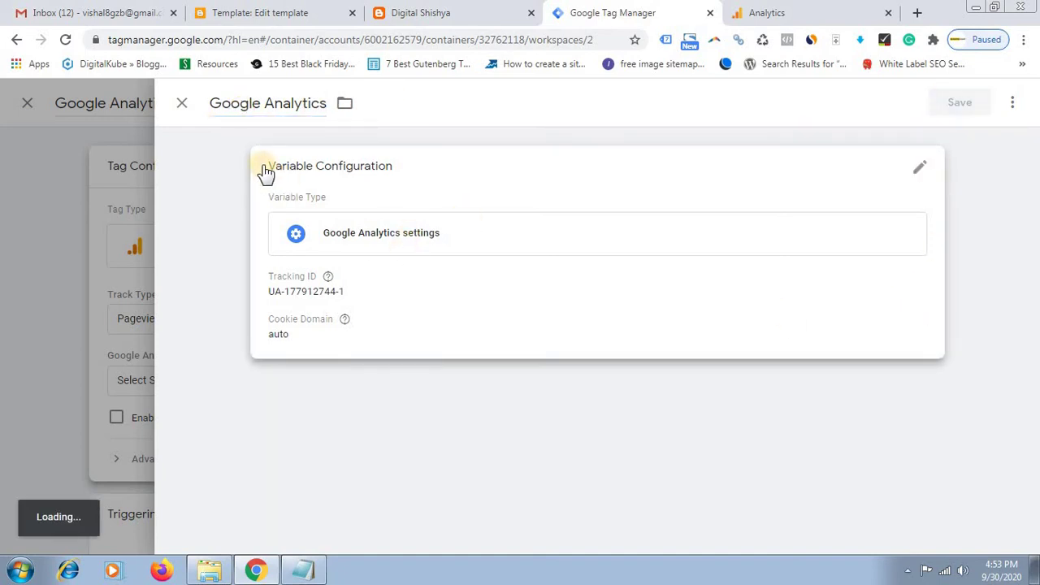
left_click(184, 104)
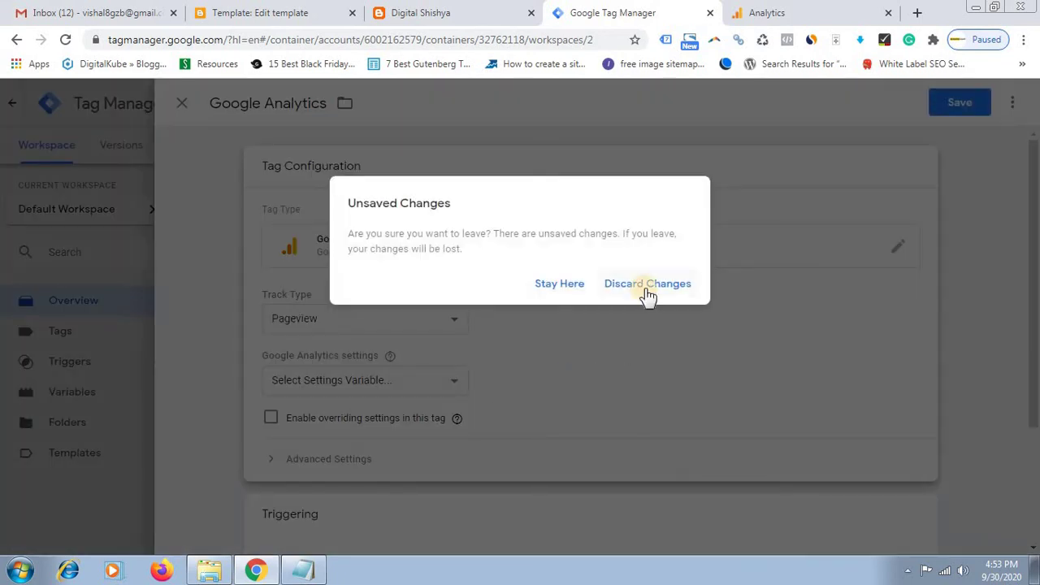
Stay on the unsaved Google Analytics tag, add the All Pages trigger to it, and try to save it.
left_click(572, 283)
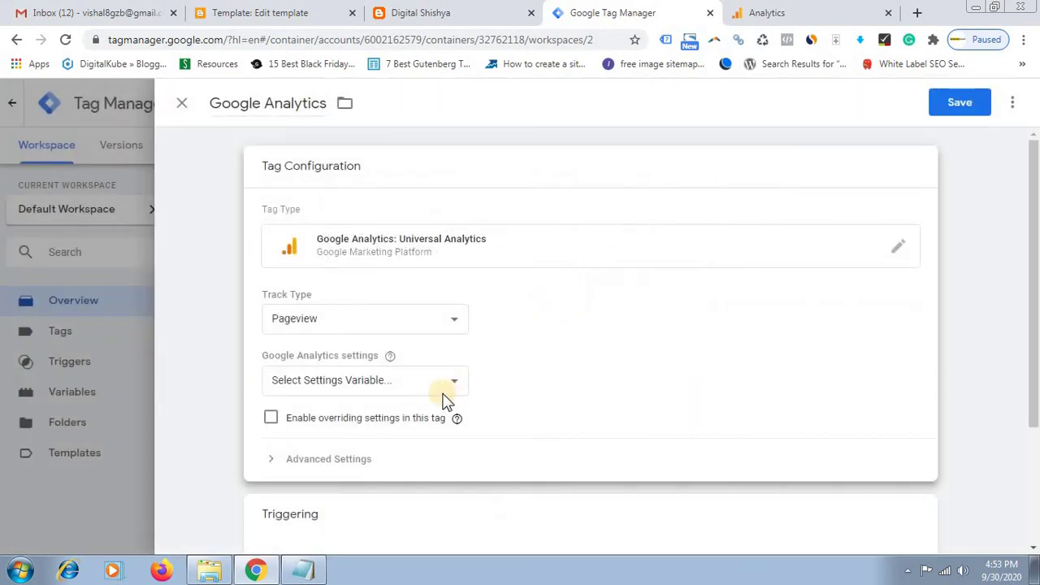
left_click(443, 390)
left_click(473, 407)
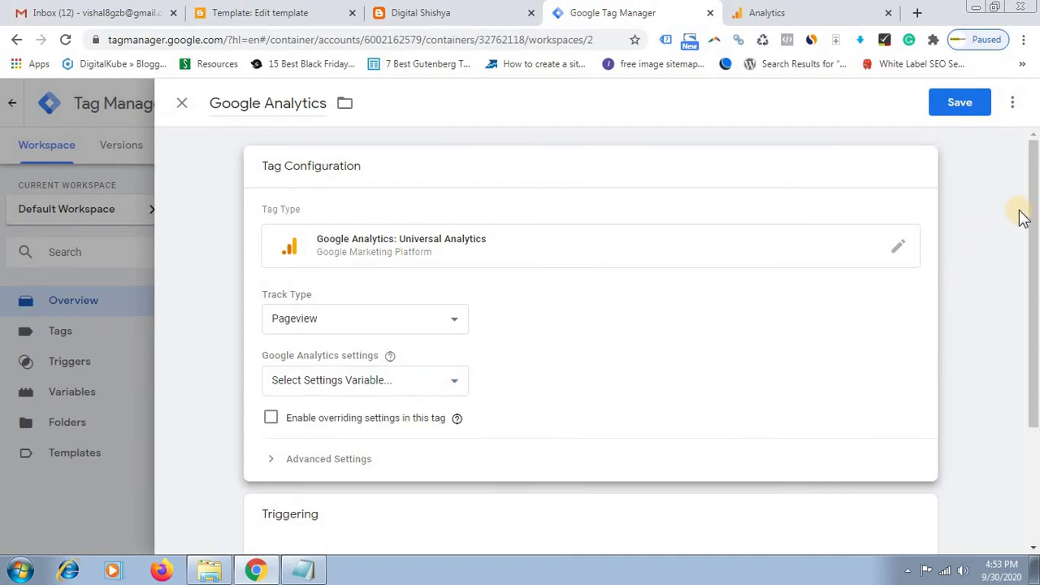
left_click_drag(1033, 221, 1034, 321)
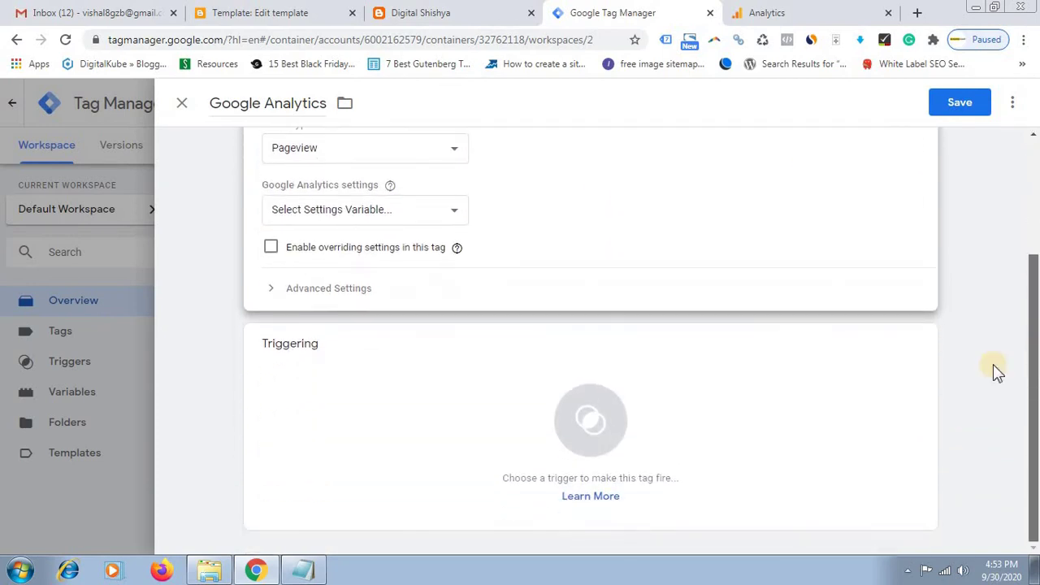
left_click(624, 461)
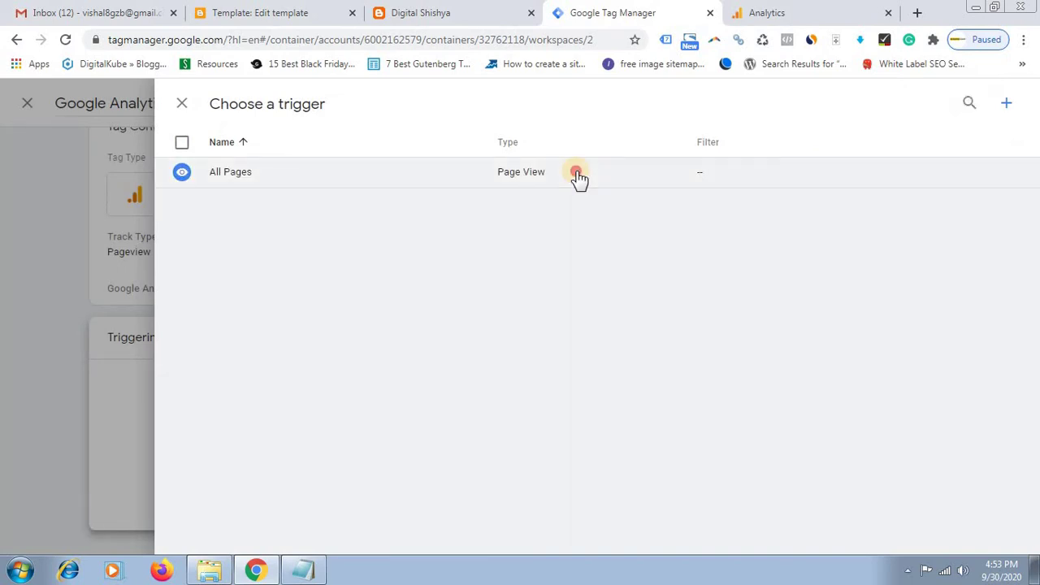
left_click(577, 177)
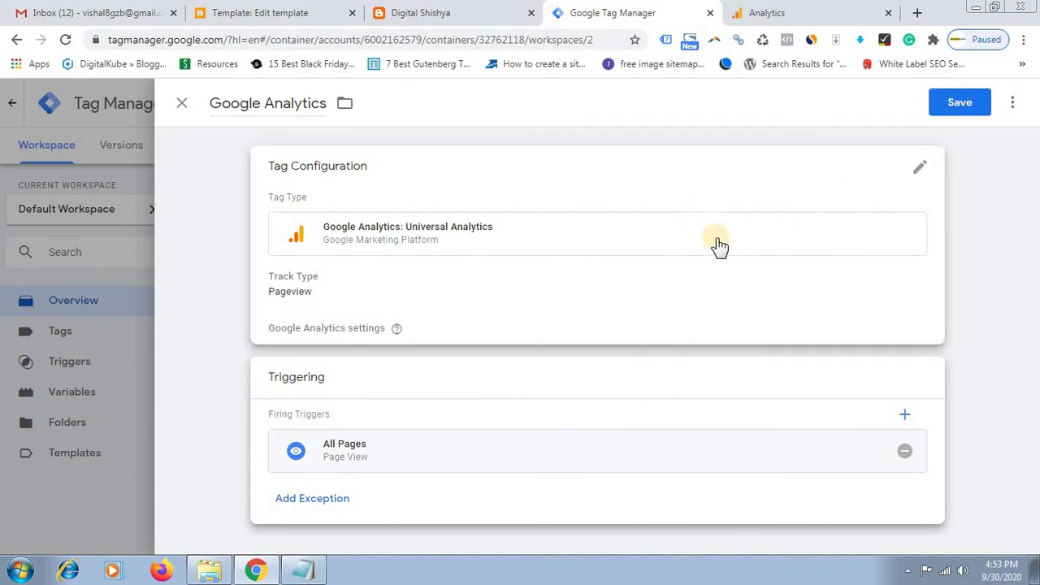
left_click(952, 114)
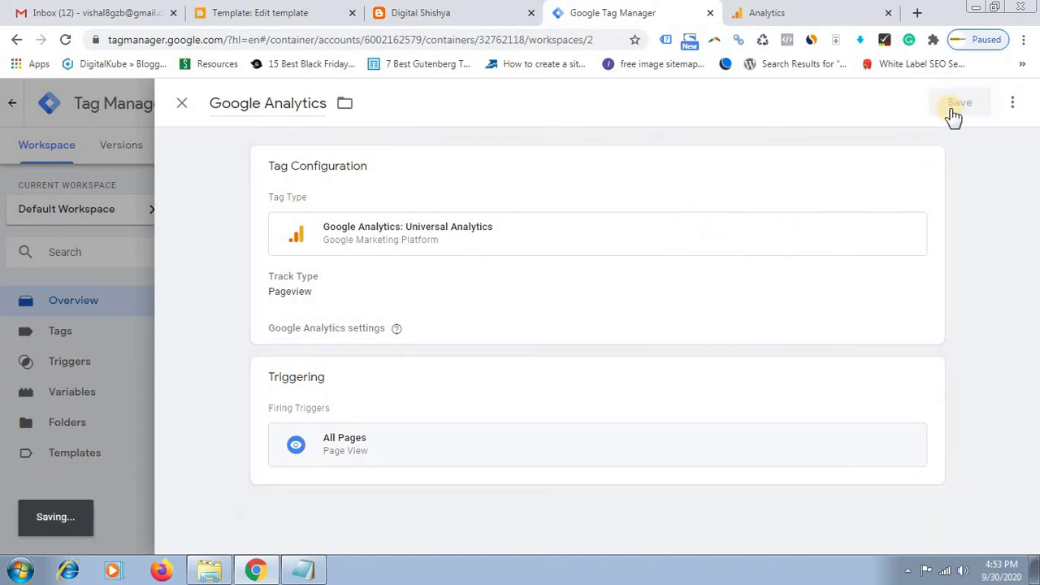
Assign a new settings variable with the copied tracking ID and cookie domain auto to the Google Analytics tag, and save the tag.
left_click(457, 382)
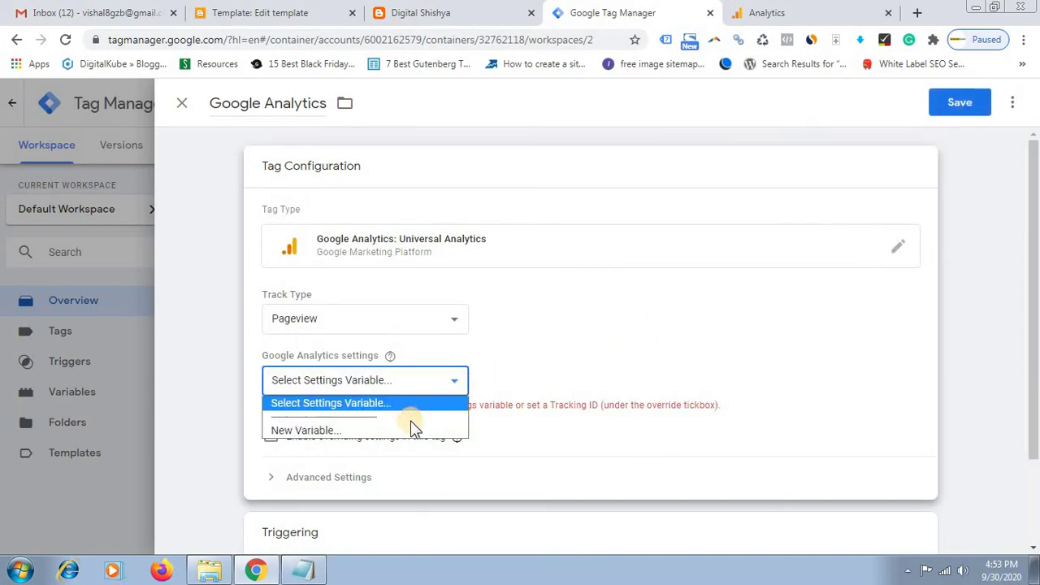
left_click(402, 434)
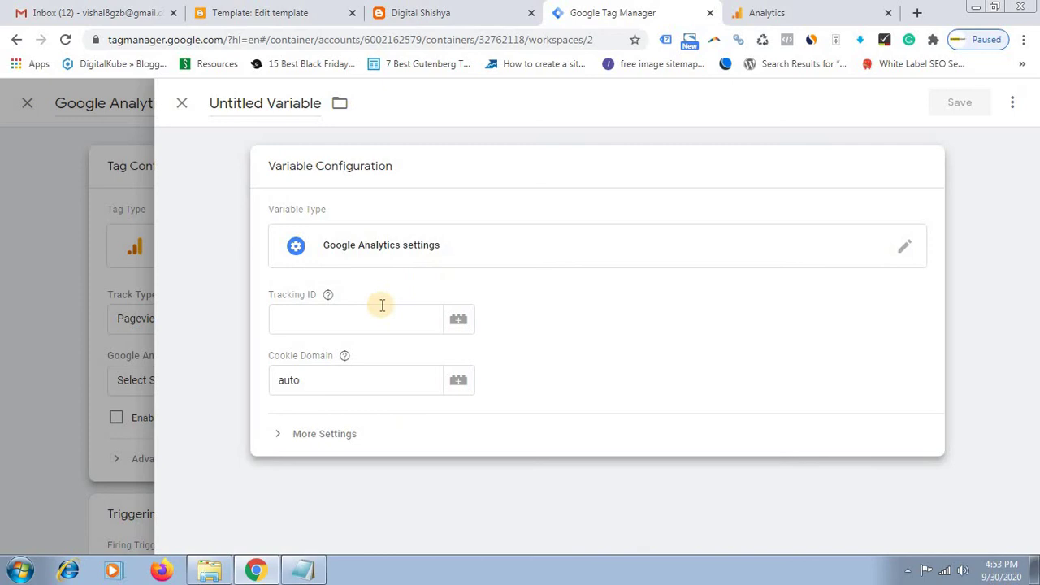
left_click(367, 323)
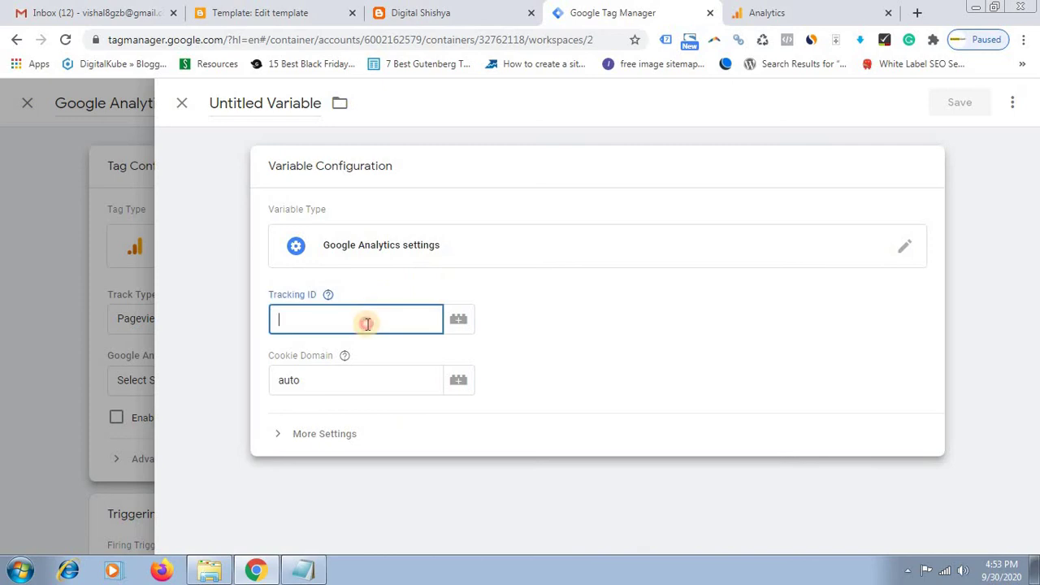
key("ctrl+v")
left_click(949, 112)
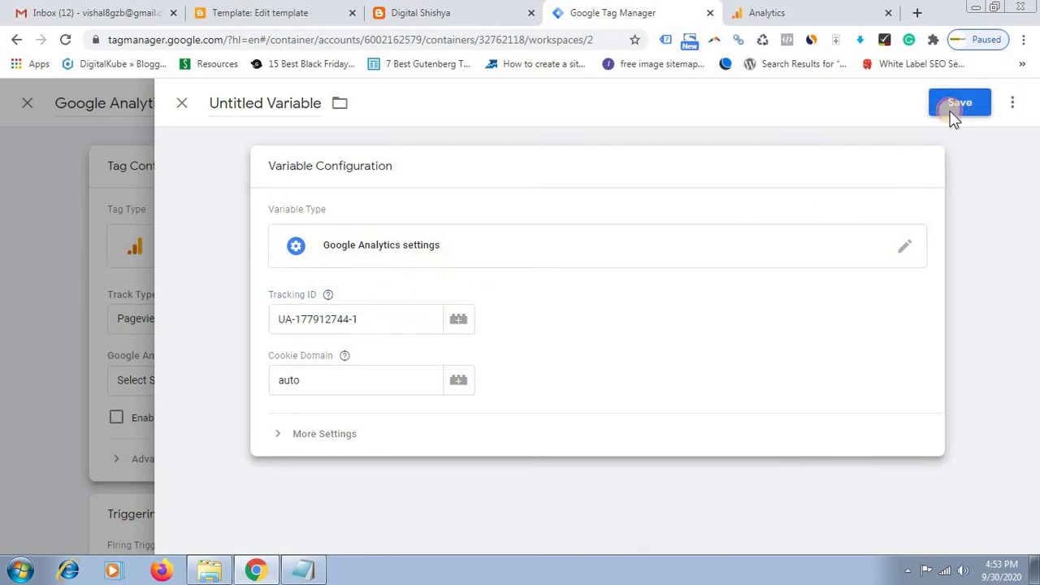
left_click(649, 329)
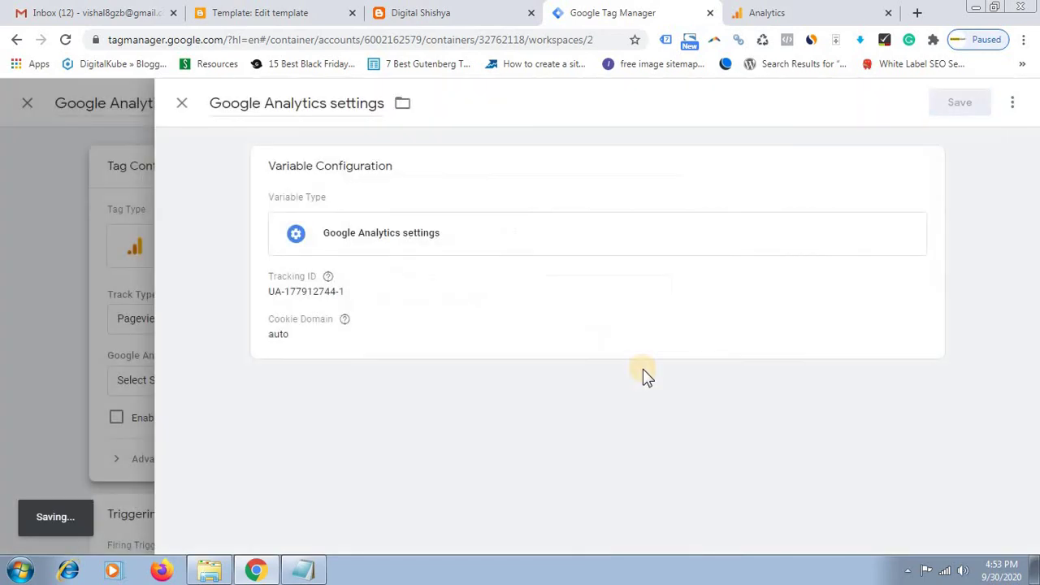
left_click(1012, 104)
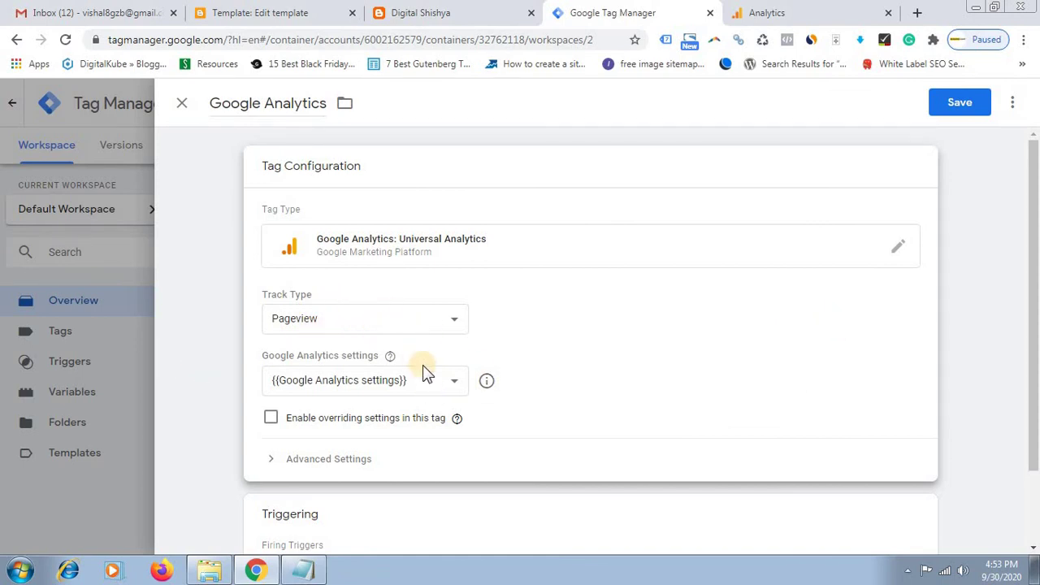
left_click_drag(1035, 273, 1036, 203)
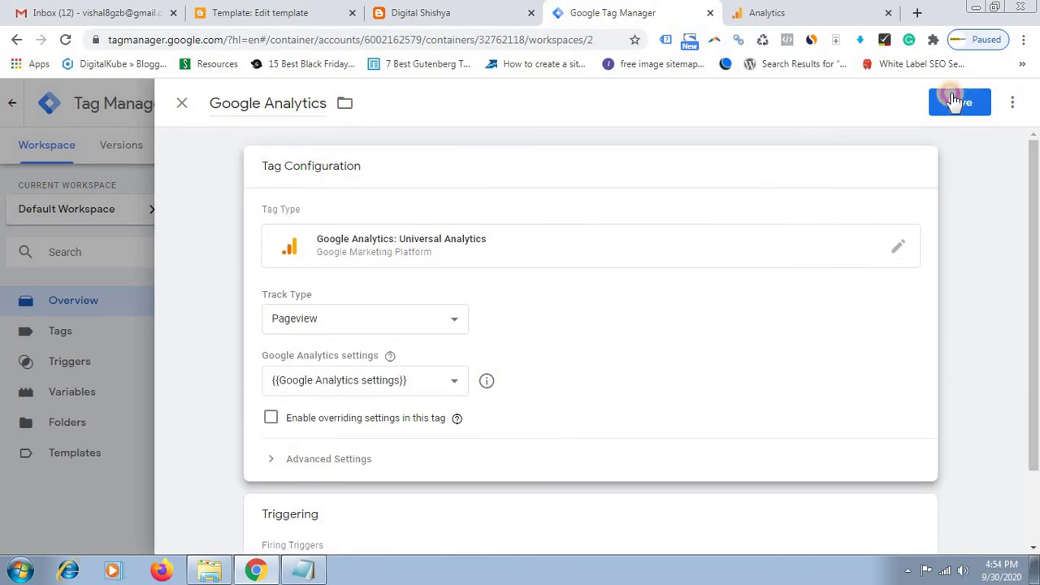
left_click(955, 100)
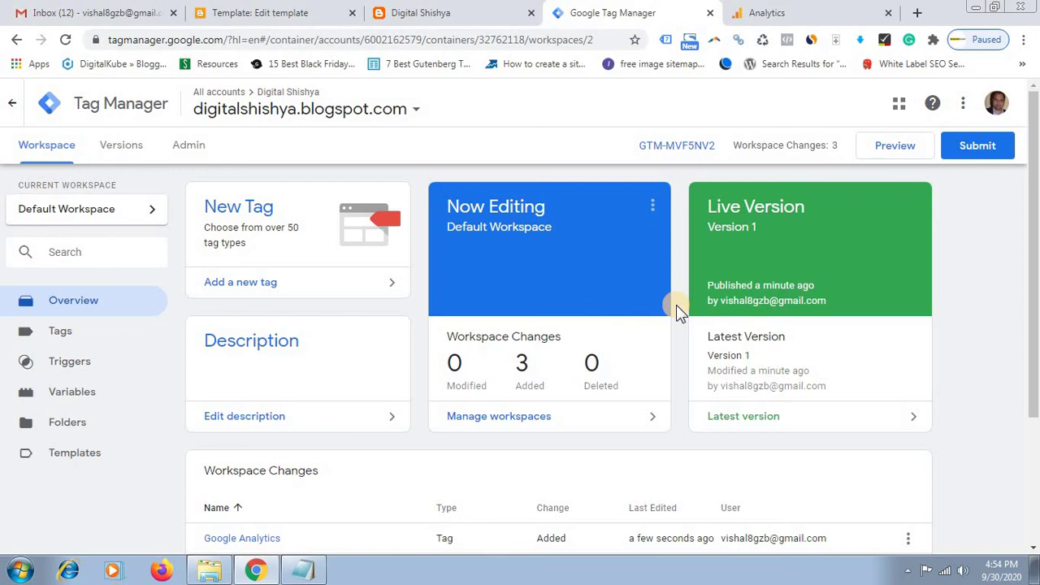
Submit the workspace changes with the version name Google Analytics and publish them to the Live environment.
left_click(979, 150)
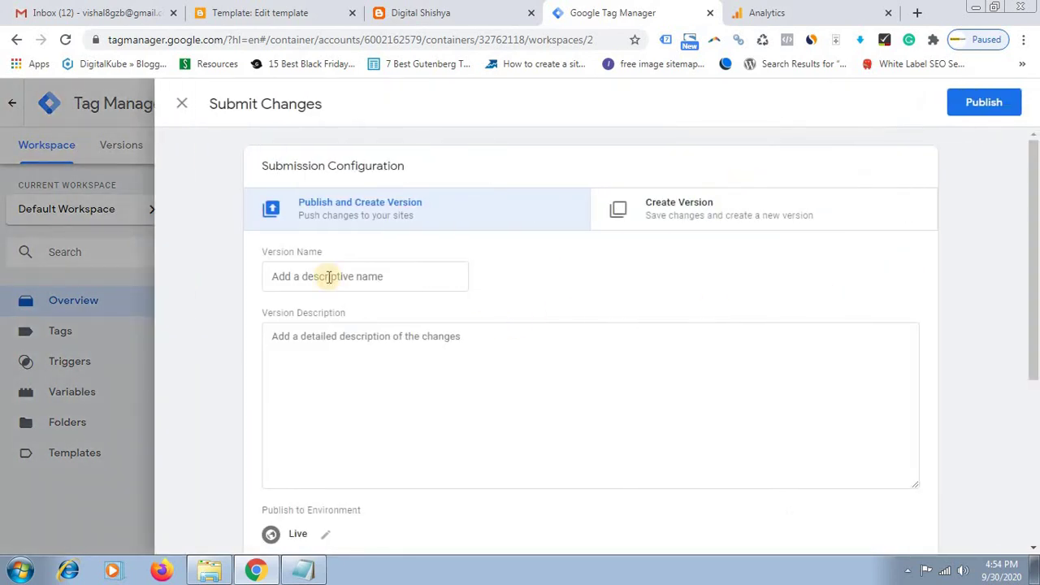
left_click(330, 276)
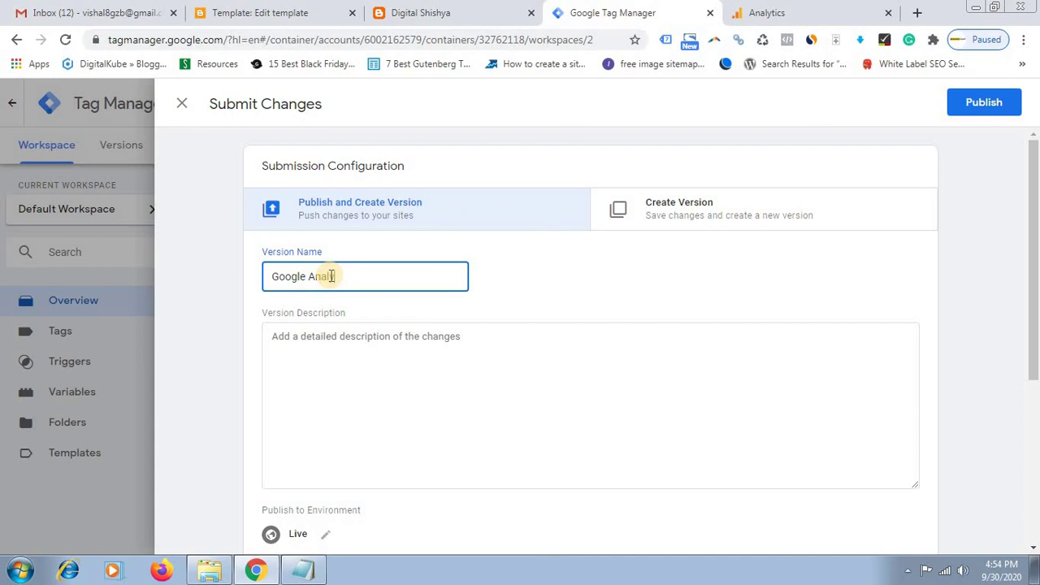
left_click(967, 103)
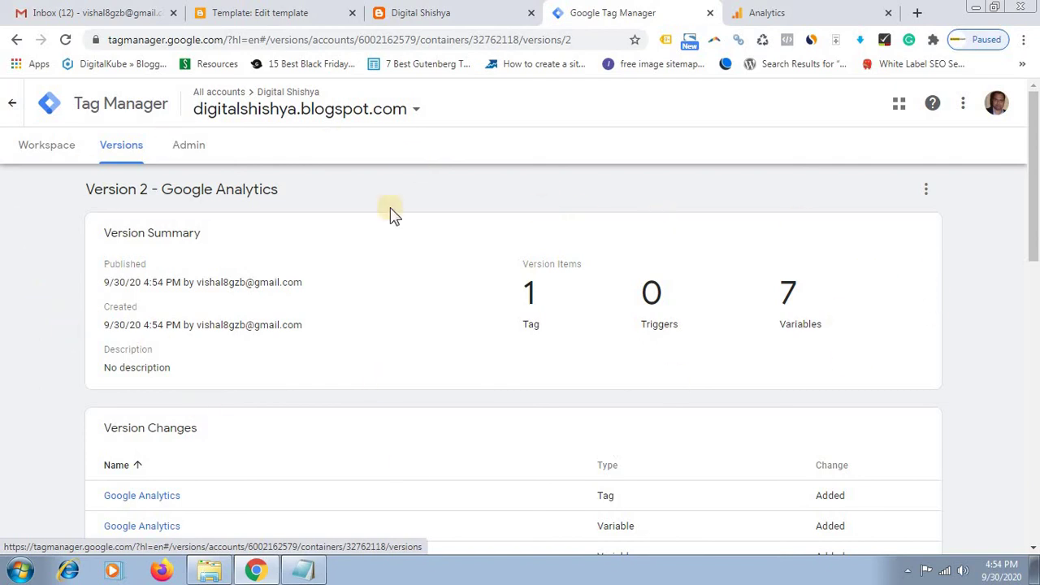
scroll(975, 227, "down", 1)
right_click(1015, 189)
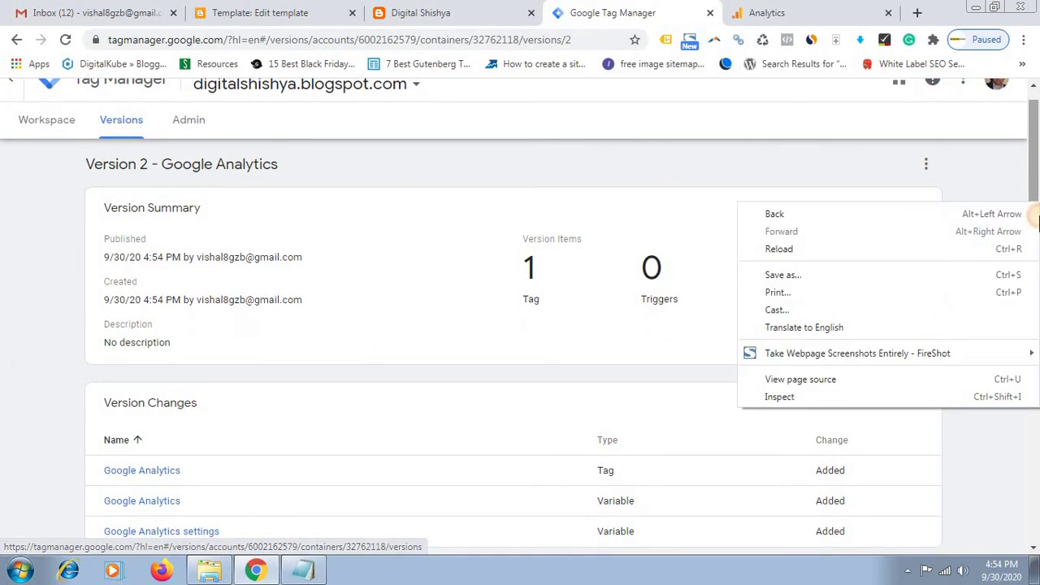
left_click(1009, 185)
mouse_move(1035, 170)
left_mouse_down()
mouse_move(1037, 448)
mouse_move(1037, 153)
left_mouse_up()
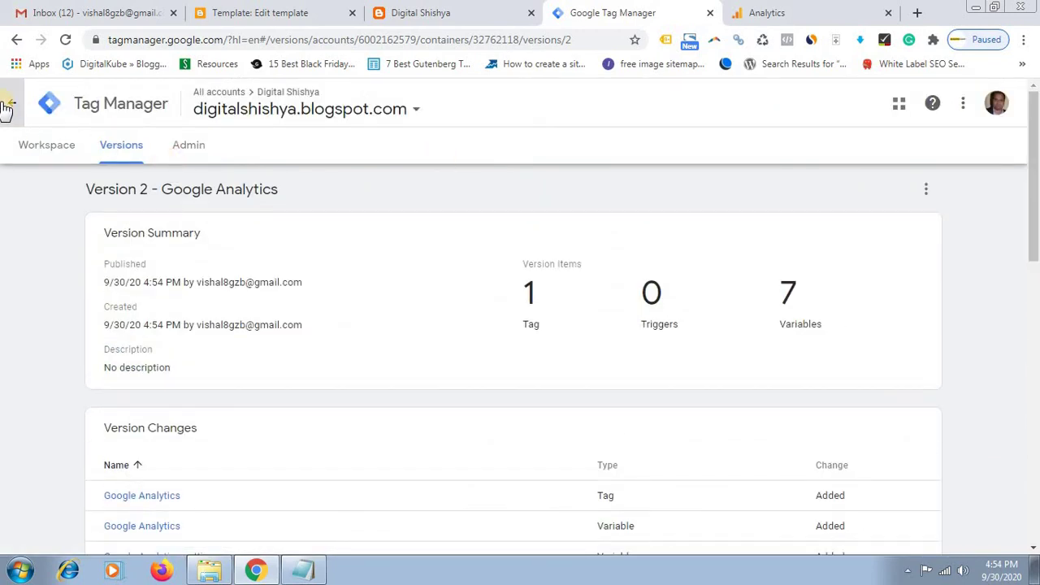